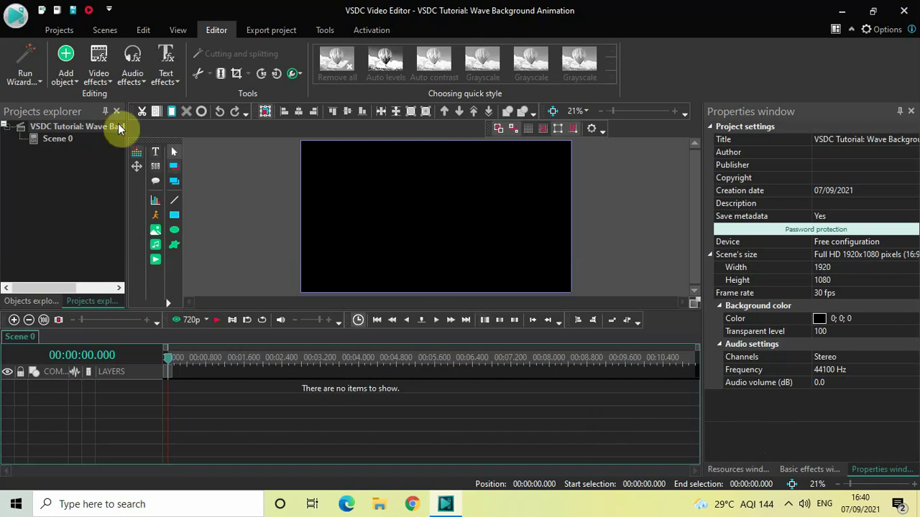
- Add a rectangle object from the cursor position and draw it near the scene's upper edge, about 1419 by 253 pixels
left_click(72, 83)
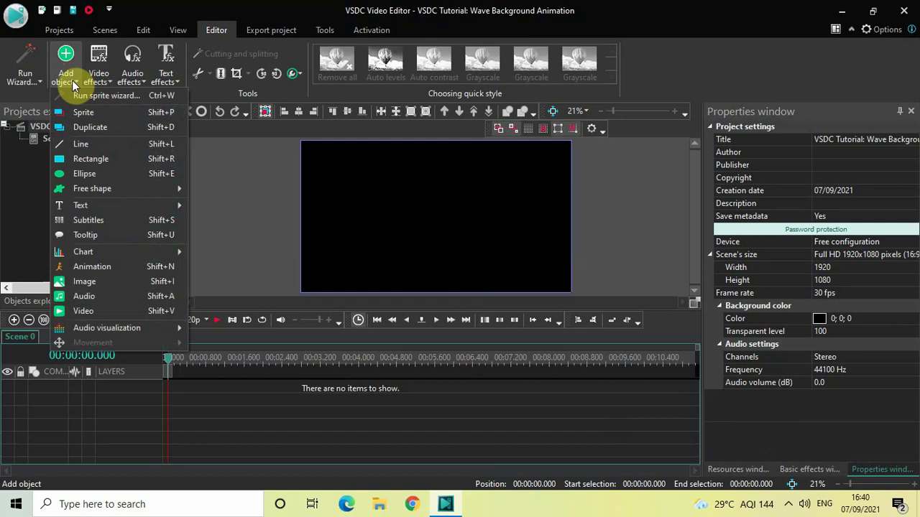
left_click(102, 159)
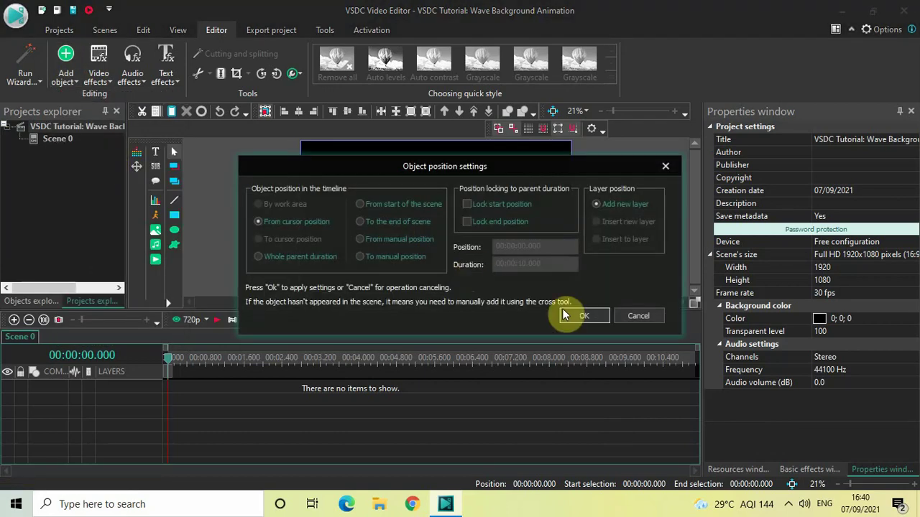
left_click(584, 316)
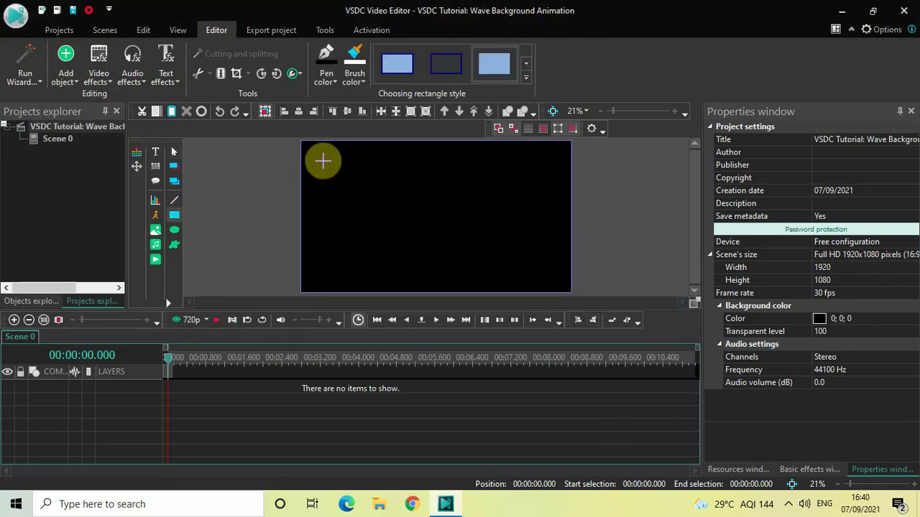
left_click_drag(315, 152, 516, 189)
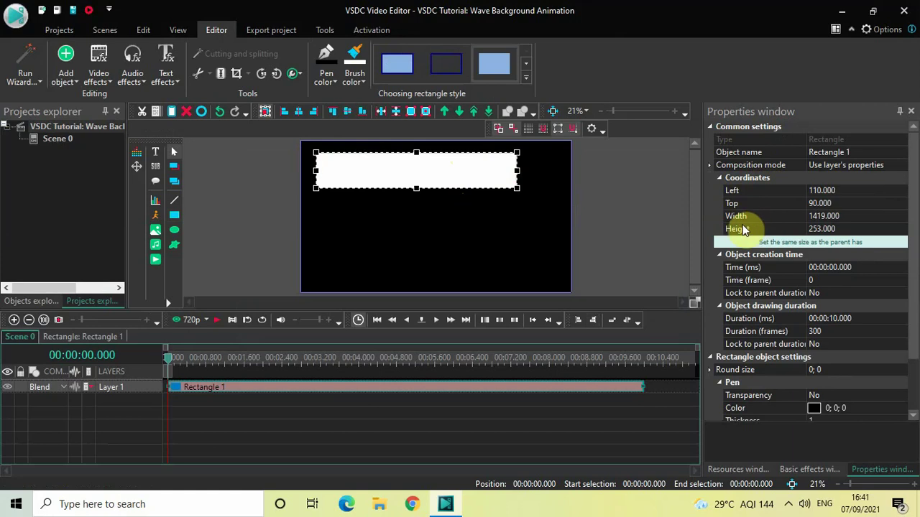
- Resize the rectangle to 1920 wide and 270 high, and move it flush with the scene's upper-left corner
left_click(855, 216)
double_click(855, 215)
type("1920")
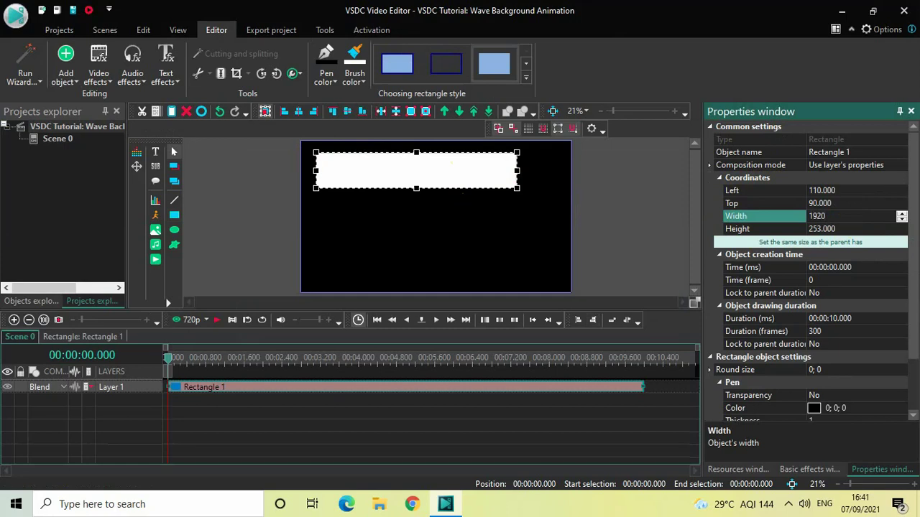
key("Return")
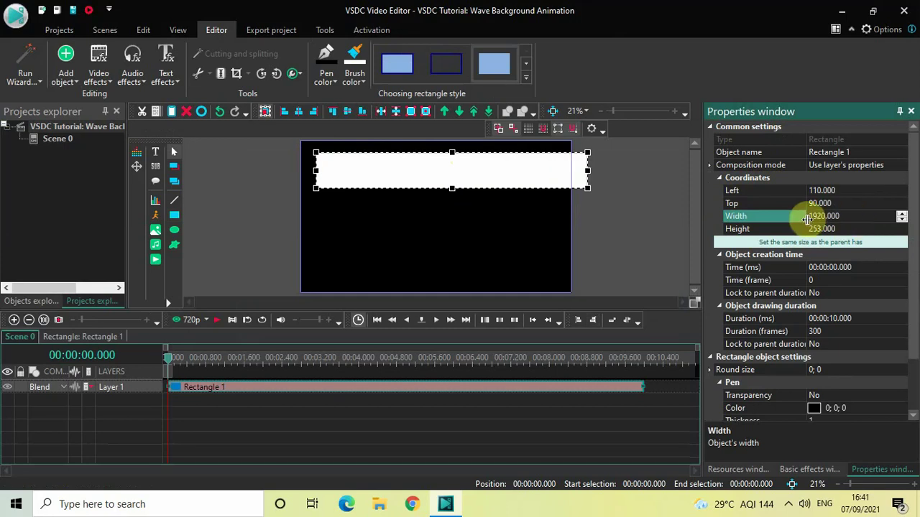
left_click(849, 230)
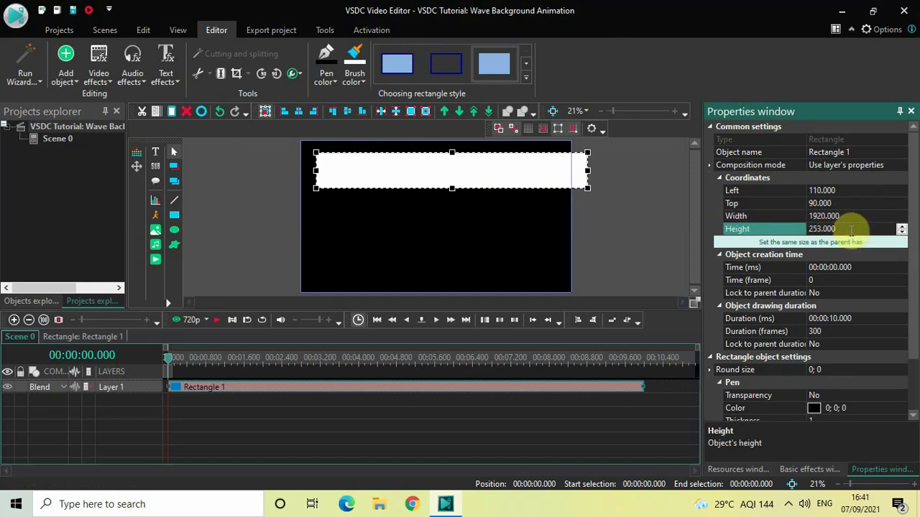
key("ctrl+a")
key("BackSpace")
type("270")
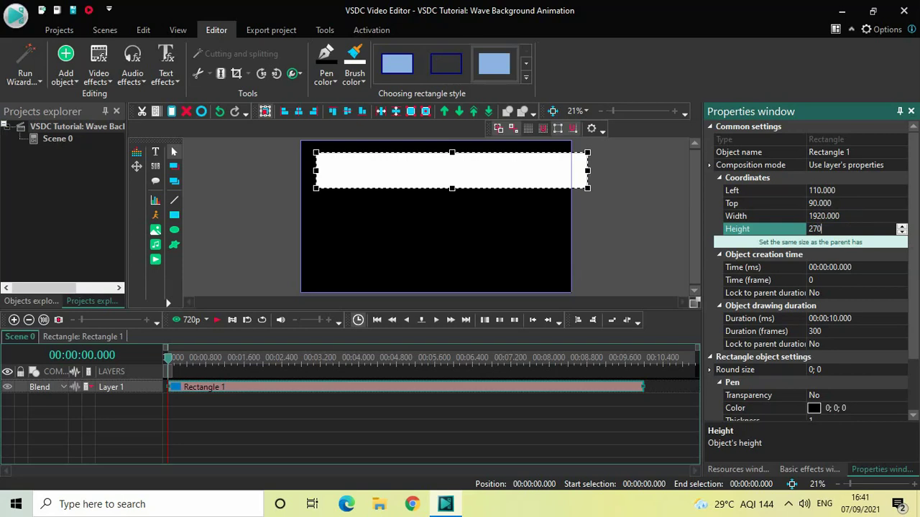
key("Return")
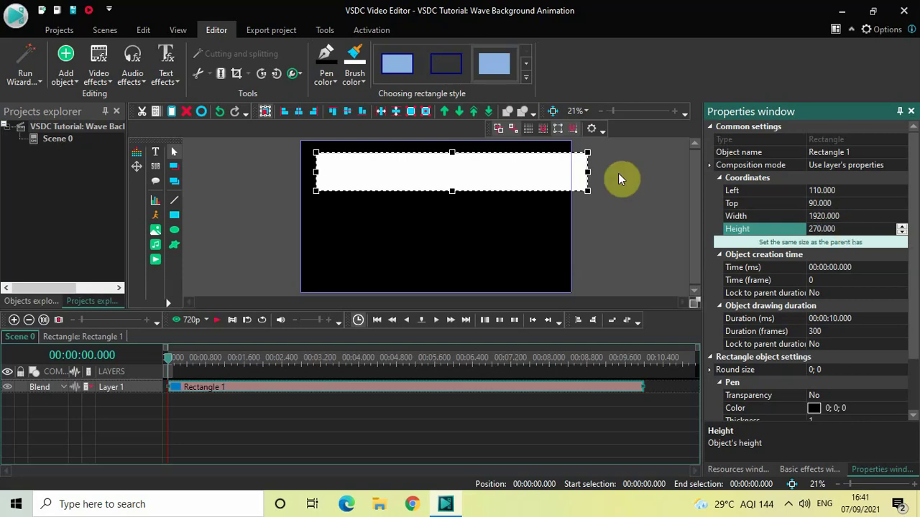
left_click_drag(458, 164, 437, 156)
left_click(612, 200)
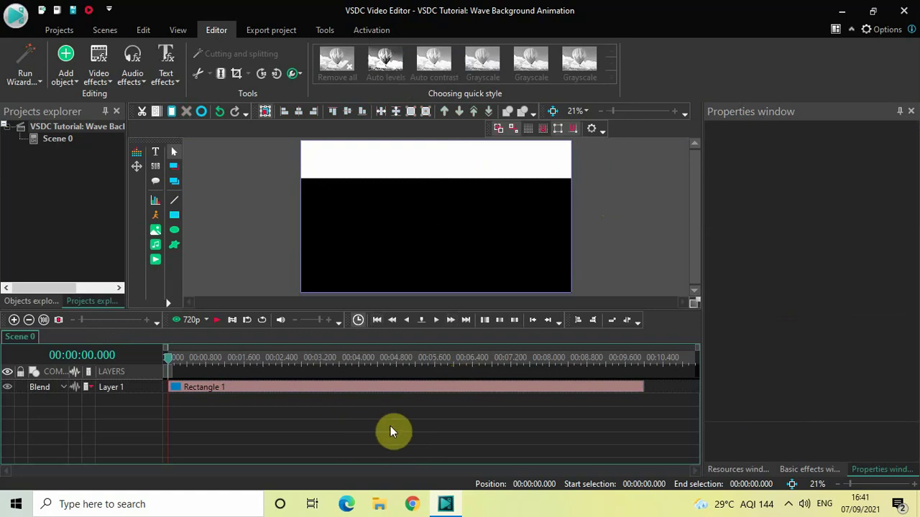
- Duplicate the rectangle three times so that each copy sits on its own layer
left_click(345, 387)
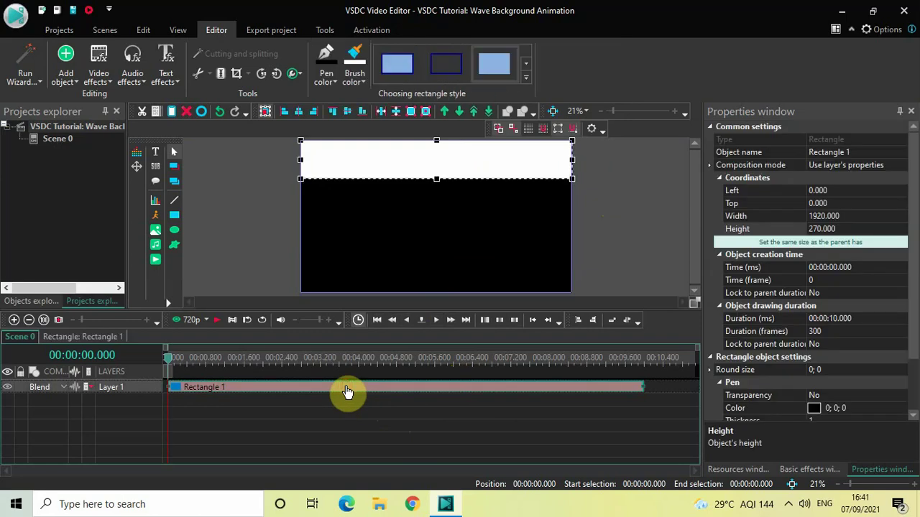
key("ctrl+v")
key("ctrl+v")
key("ctrl+v")
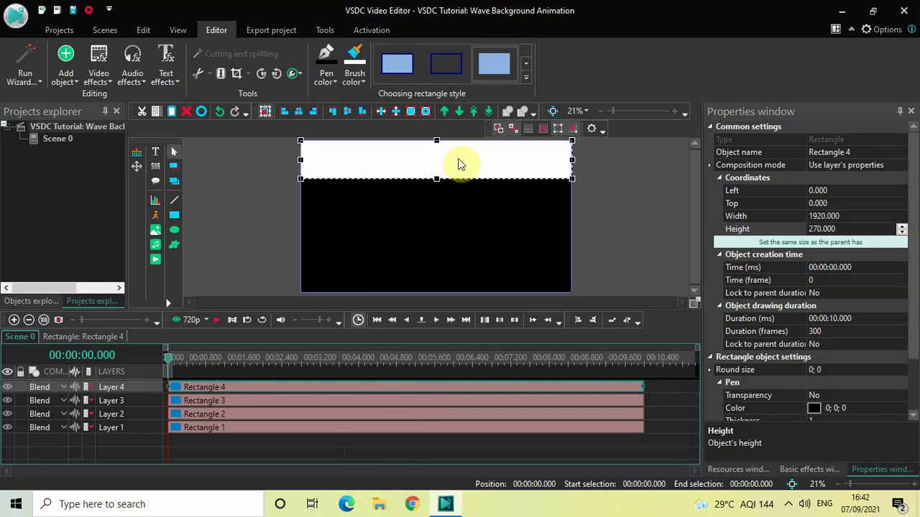
- Stack the copies below the original: Rectangle 4 at the scene's bottom, Rectangle 3 at Top 540 and Rectangle 2 at Top 270
left_click_drag(427, 159, 427, 274)
left_click(422, 152)
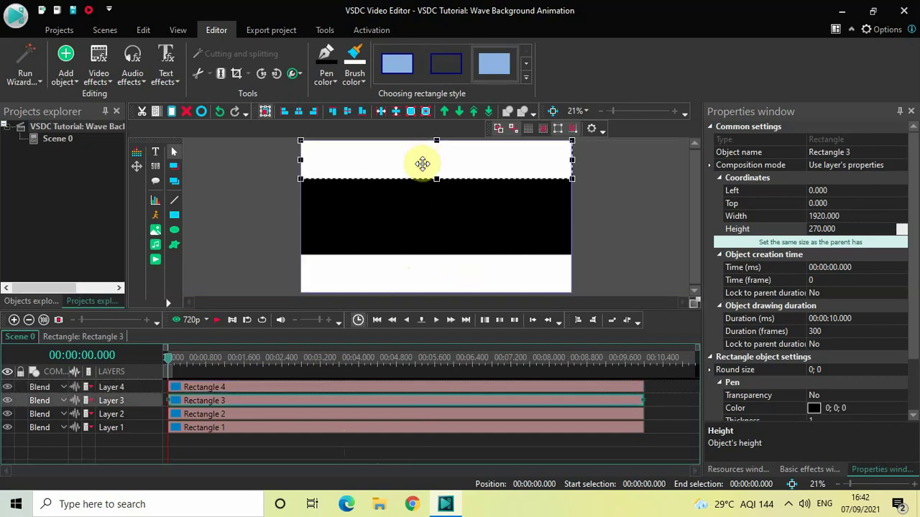
left_click_drag(422, 164, 424, 233)
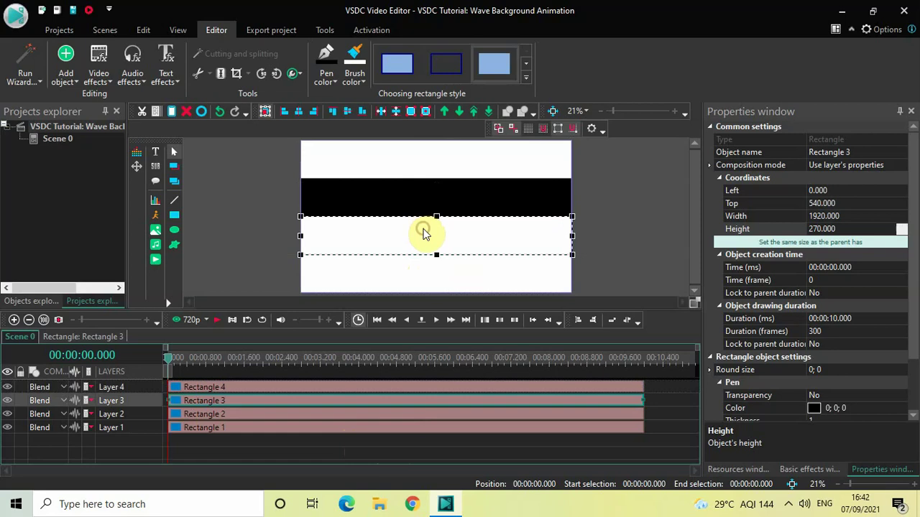
left_click_drag(421, 154, 421, 195)
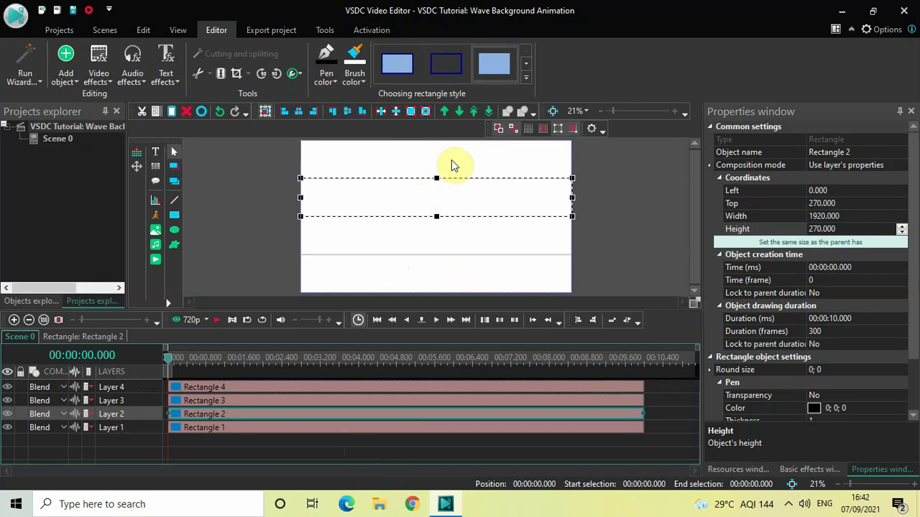
left_click(261, 215)
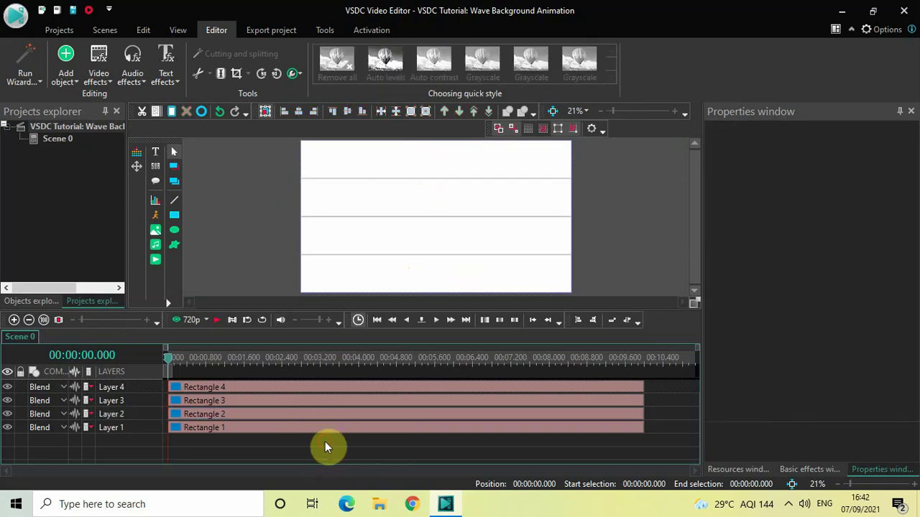
- Select all four rectangles in the timeline and convert them to a single sprite
left_click_drag(353, 419, 466, 358)
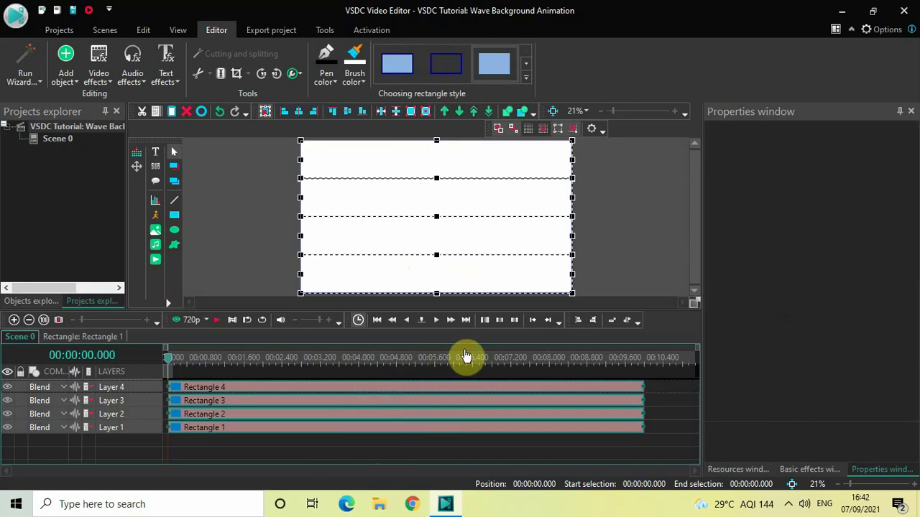
right_click(421, 434)
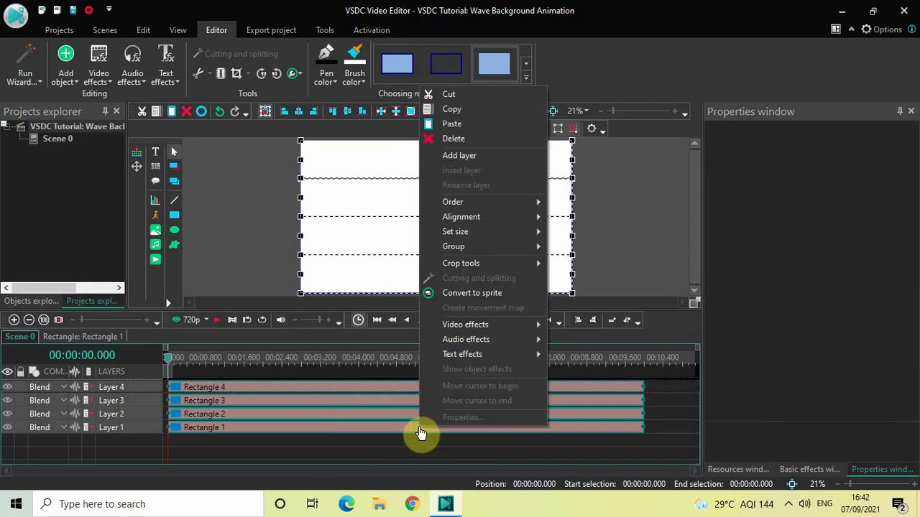
left_click(521, 291)
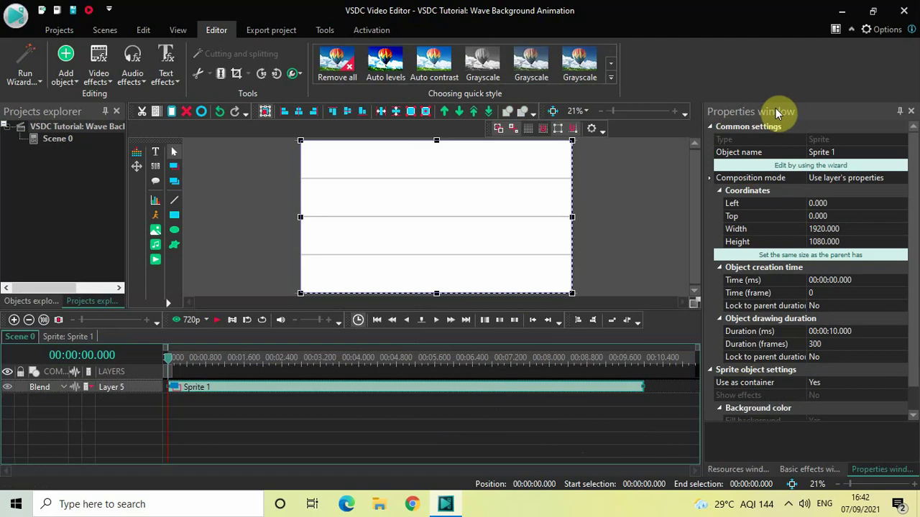
- In the sprite object settings, set Use as container to No, Show effects to Yes and Fill background to No
left_click_drag(917, 188, 914, 298)
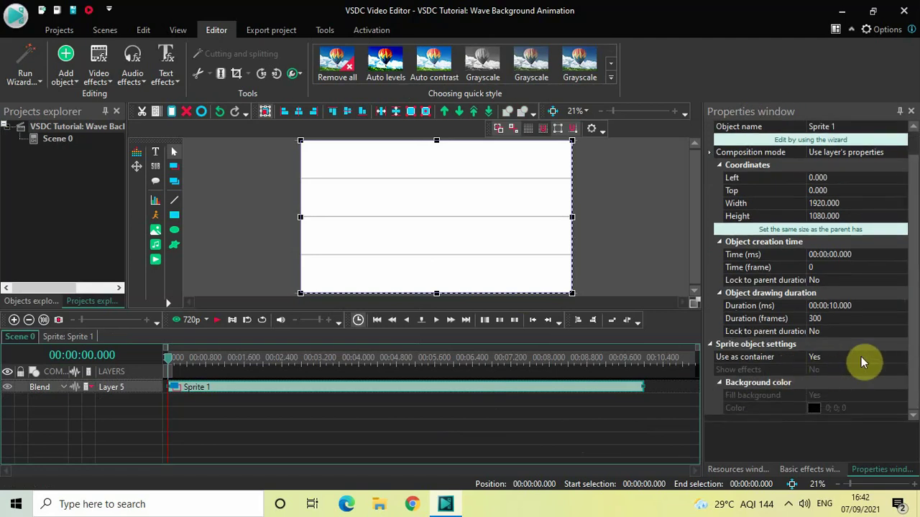
left_click(902, 360)
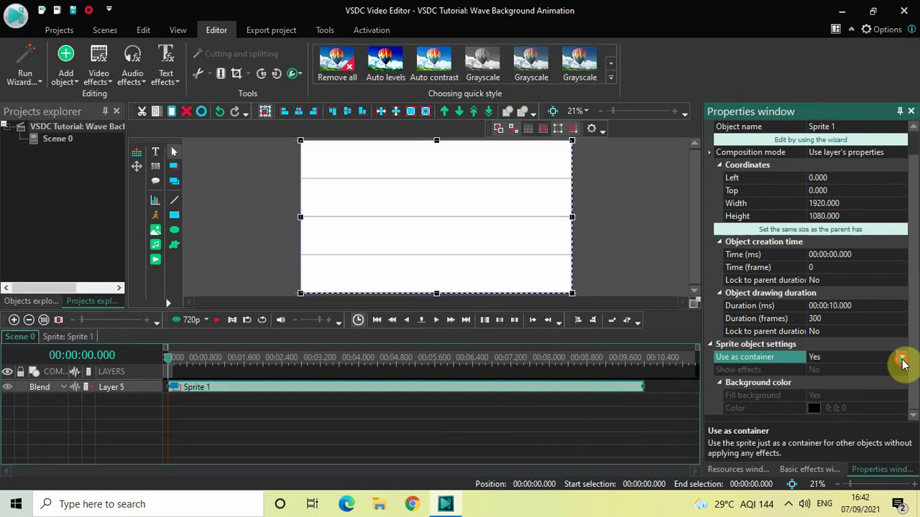
left_click(902, 362)
left_click(862, 381)
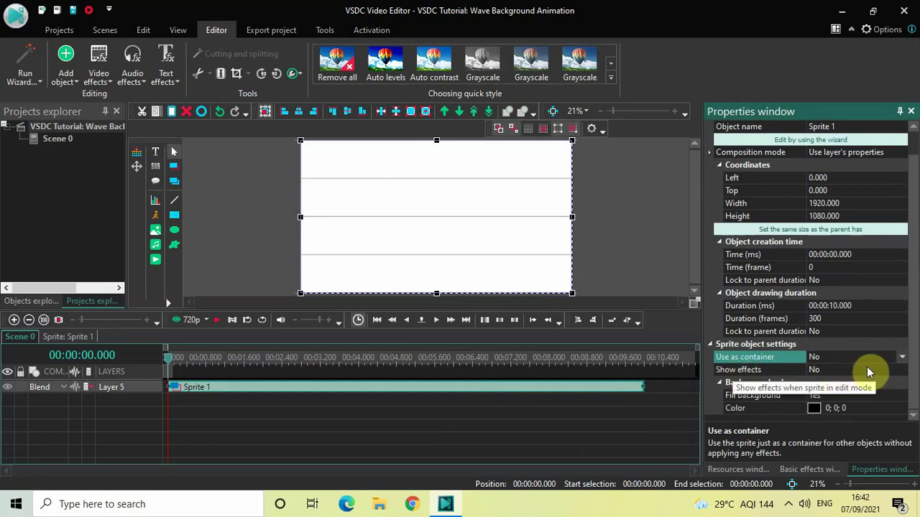
left_click(903, 370)
left_click(904, 370)
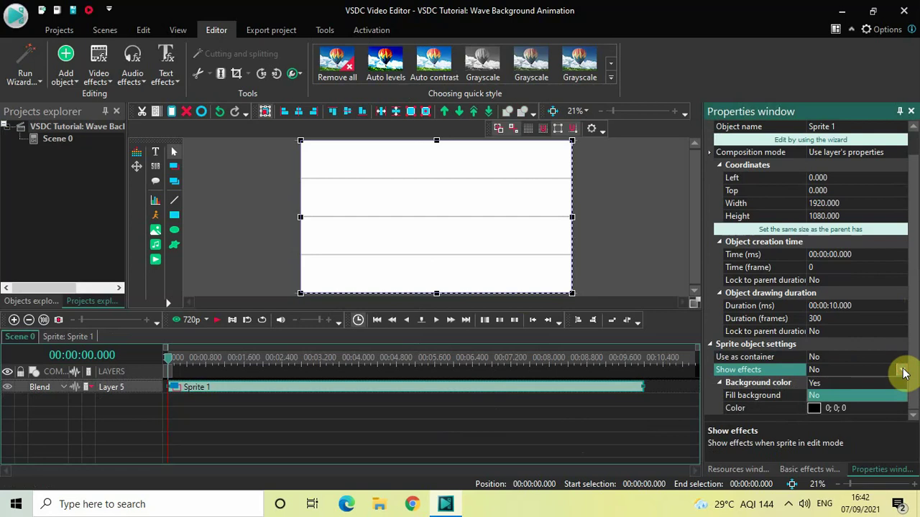
left_click(854, 381)
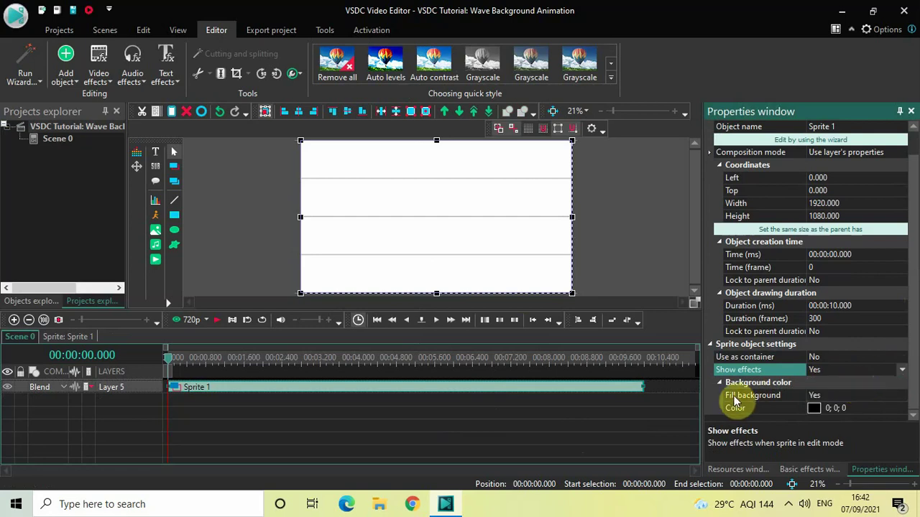
left_click(900, 396)
left_click(901, 396)
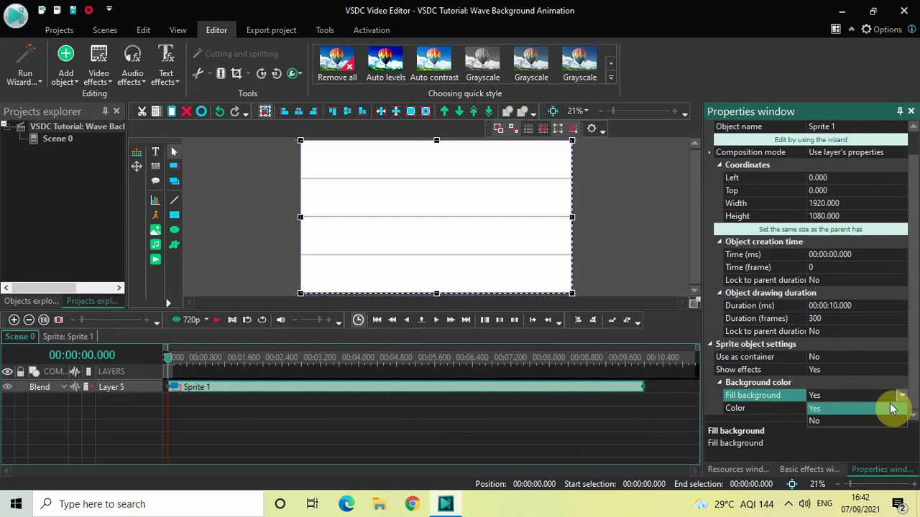
left_click(858, 421)
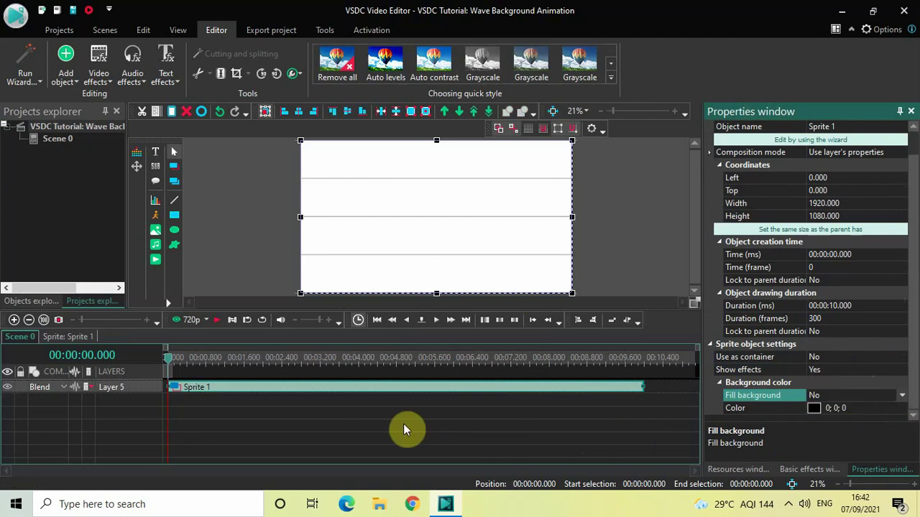
- Open the sprite's contents and set the uppermost rectangle's brush color to teal (0; 128; 128)
double_click(338, 388)
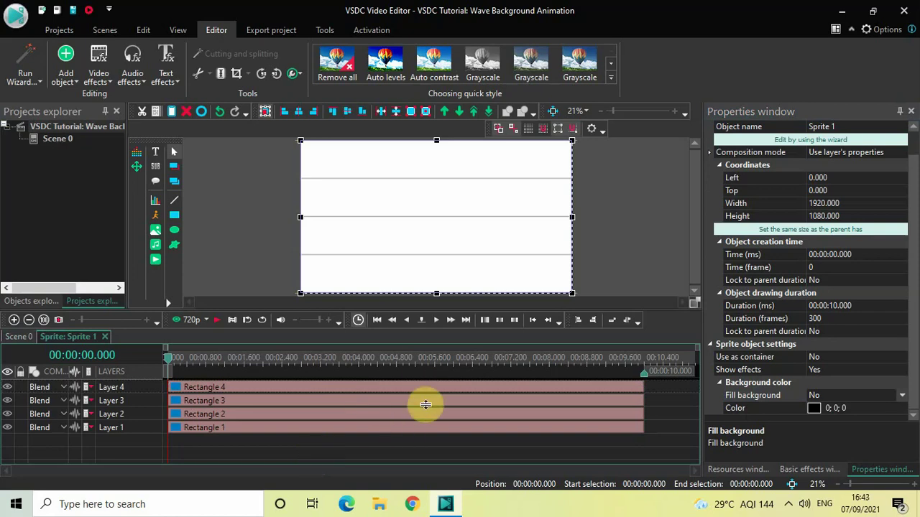
left_click(447, 154)
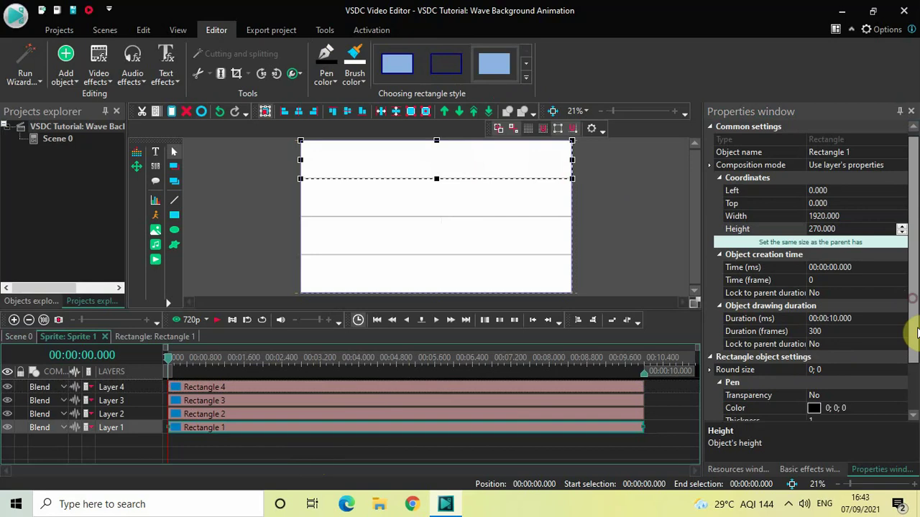
left_click_drag(914, 329, 916, 442)
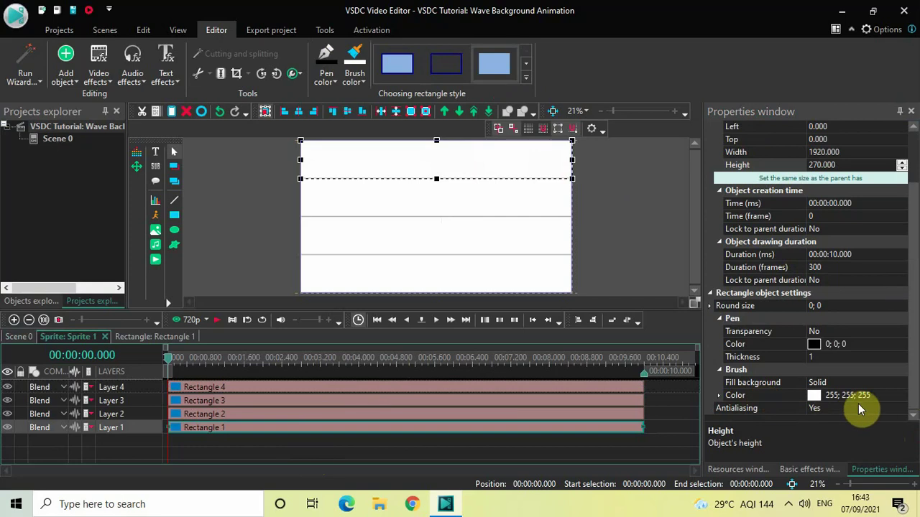
left_click(902, 403)
left_click(902, 399)
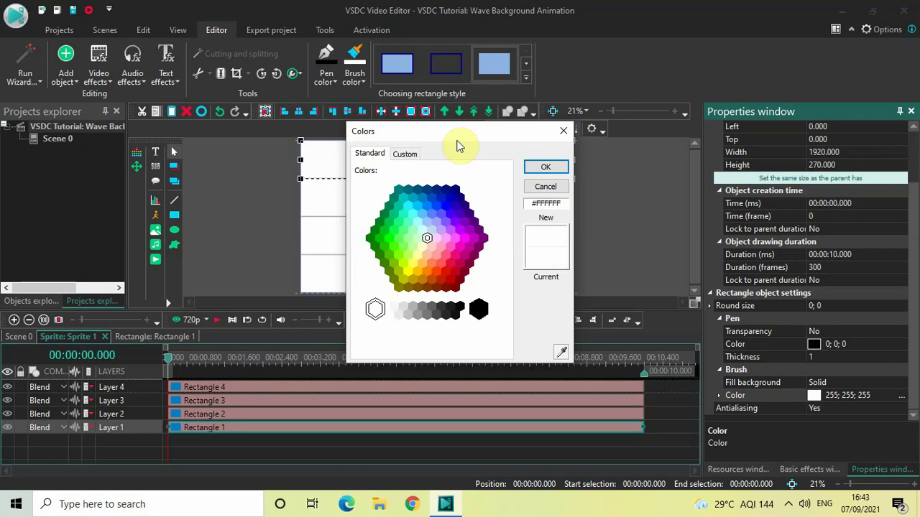
left_click(400, 191)
left_click(546, 169)
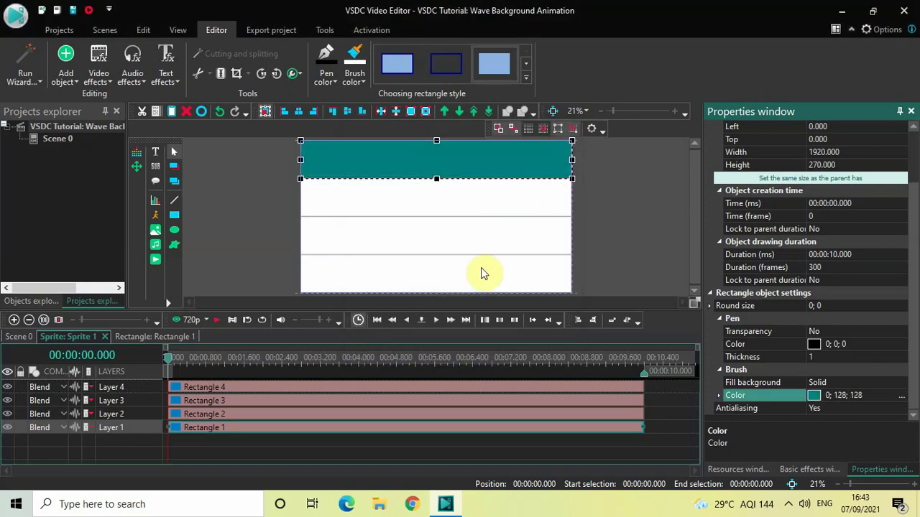
- Set the brush color of the second rectangle from the top to dark blue (0; 0; 128)
left_click(478, 197)
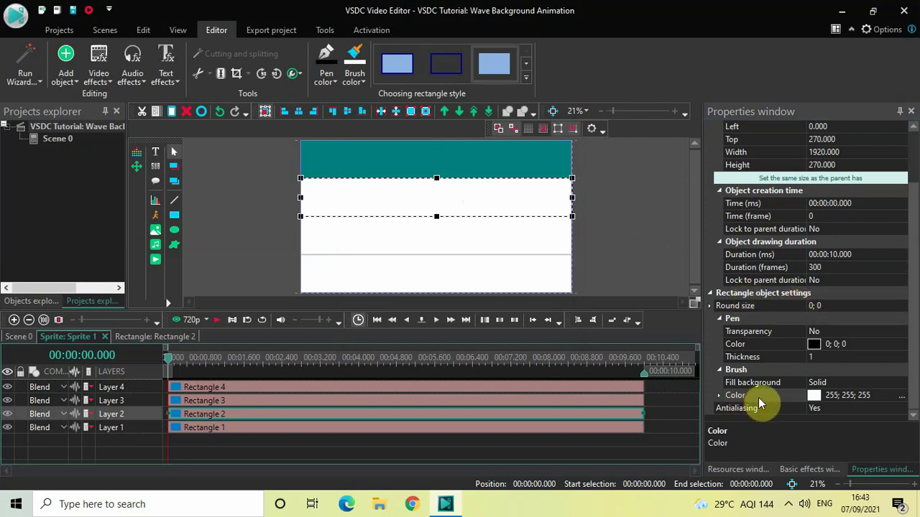
left_click(902, 401)
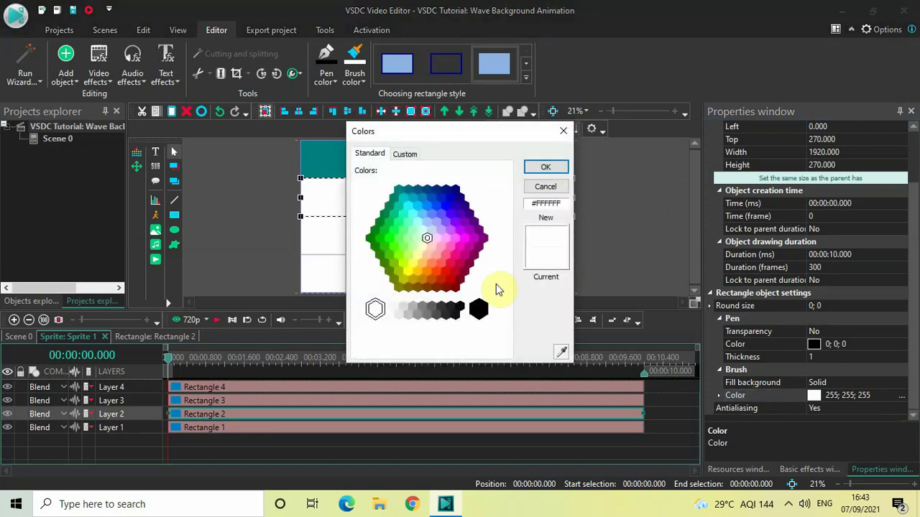
left_click(455, 189)
left_click(544, 168)
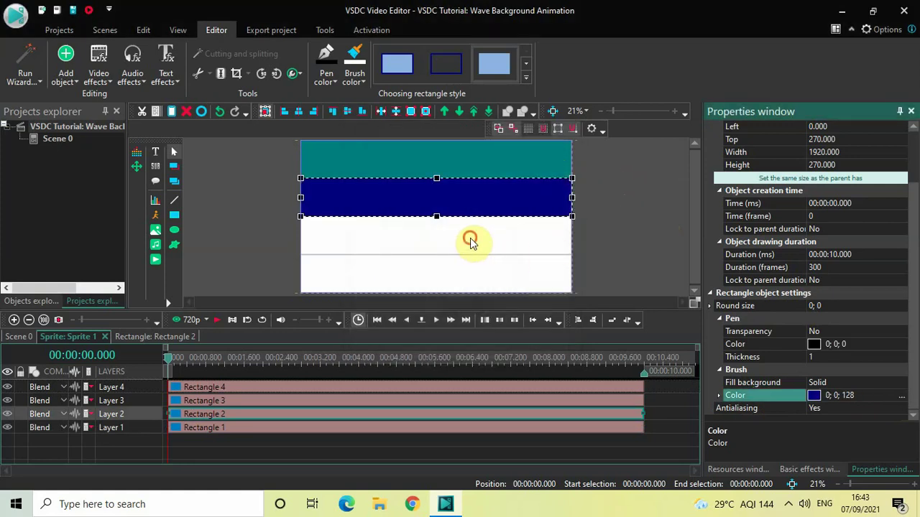
- Set the brush color of the third rectangle from the top to olive (128; 128; 0)
left_click(470, 241)
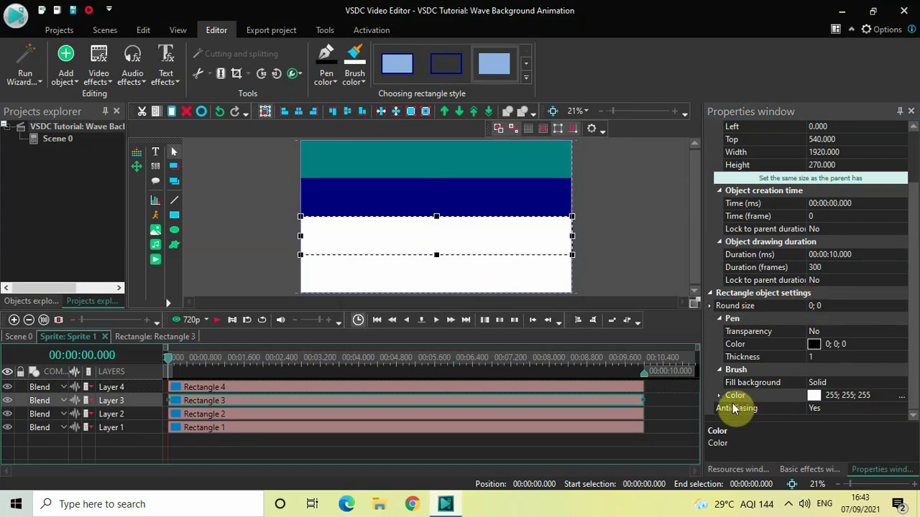
left_click(902, 397)
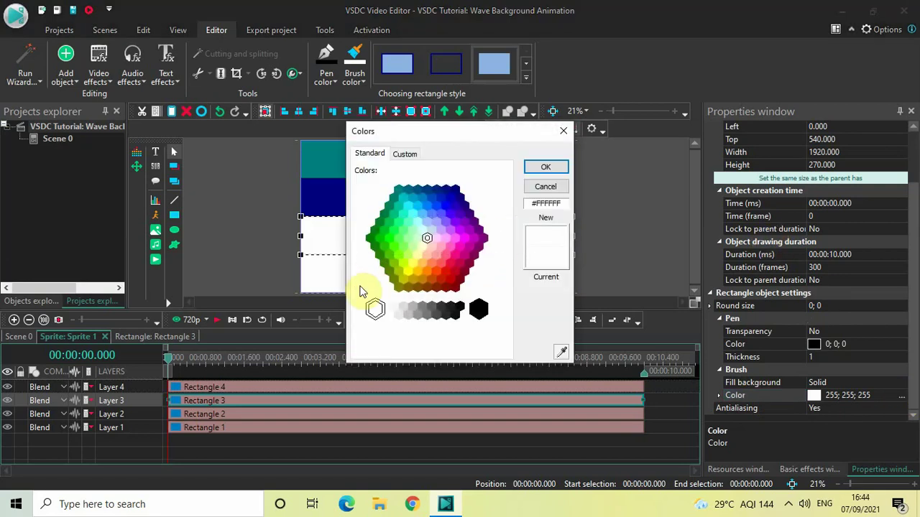
left_click(398, 288)
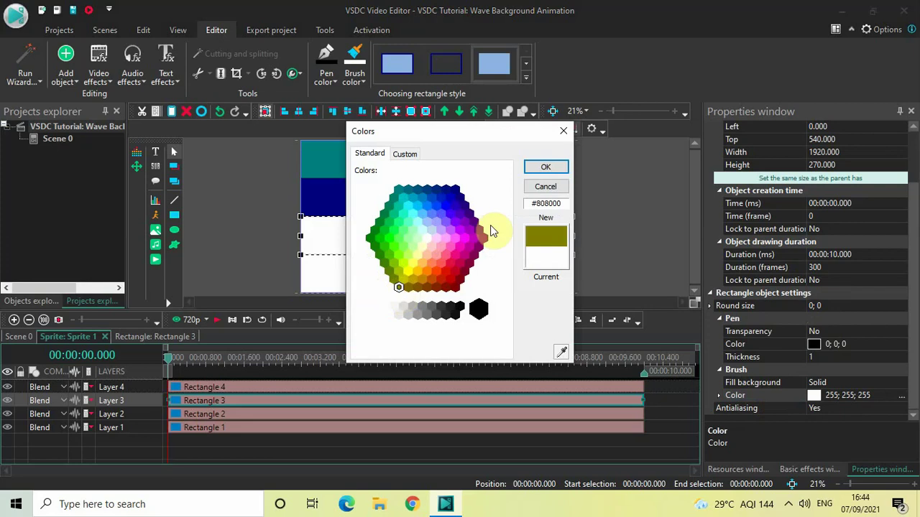
left_click(548, 166)
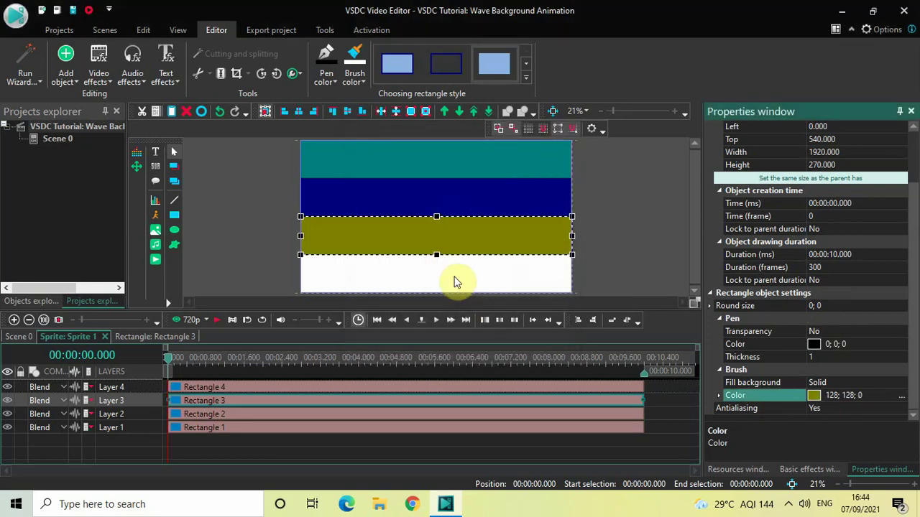
- Set the brush color of the lowest rectangle to dark red (128; 0; 0)
left_click(456, 273)
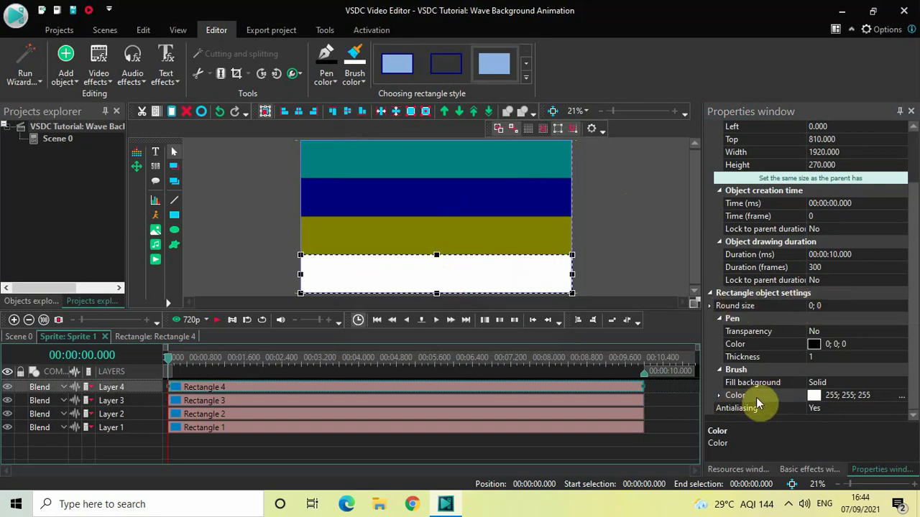
left_click(902, 397)
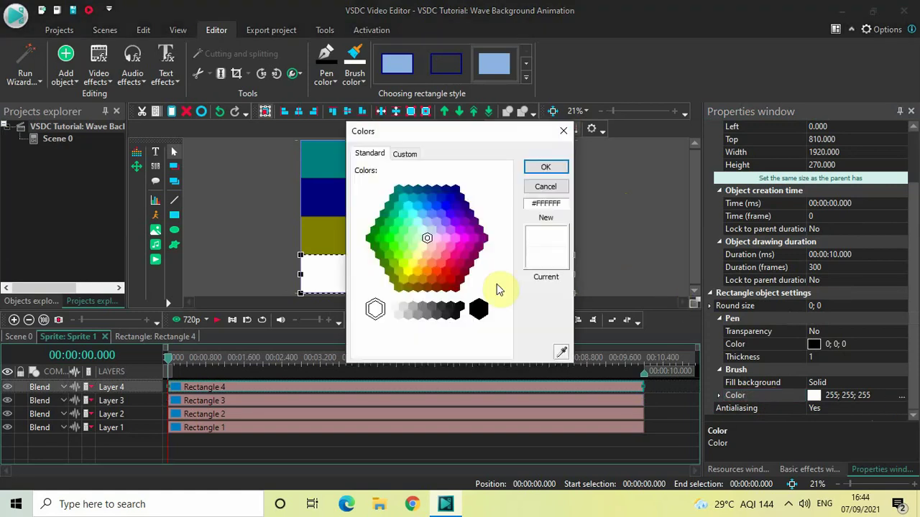
left_click(456, 289)
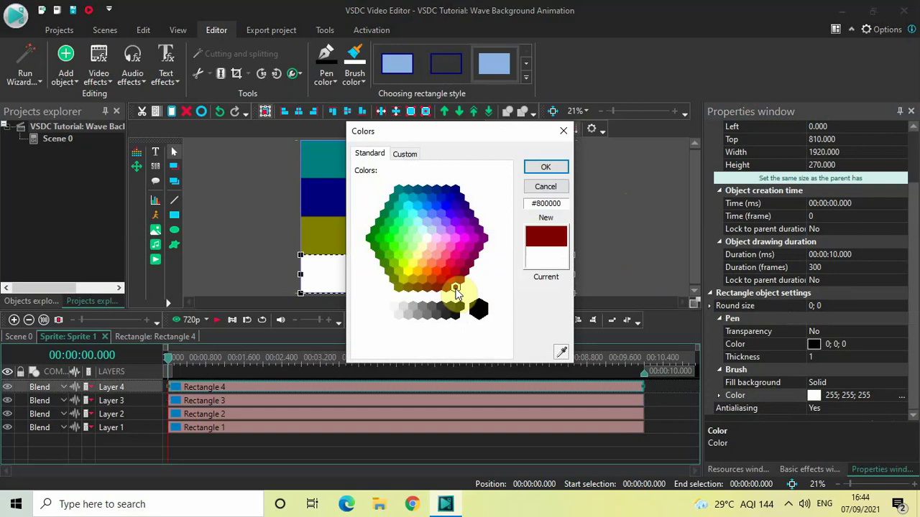
left_click(549, 168)
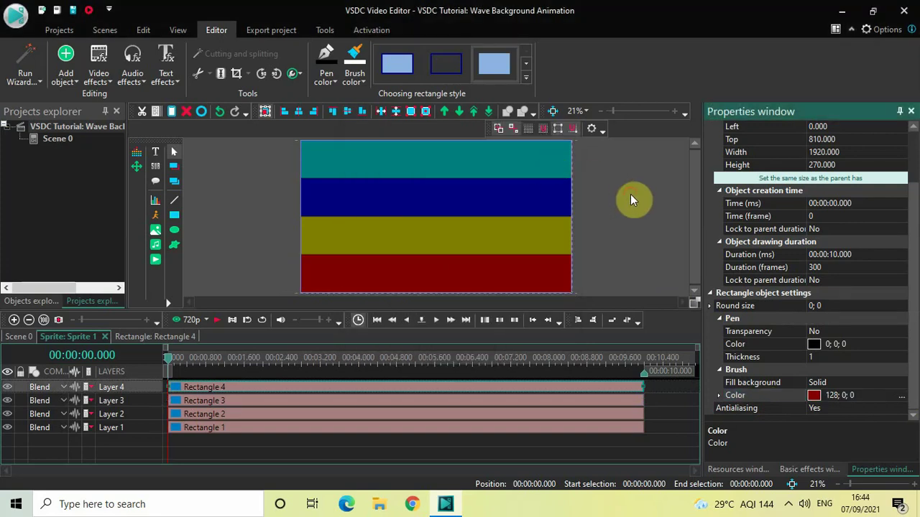
- Add a Distort transform effect as its own layer above the four rectangles inside the sprite
left_click(630, 194)
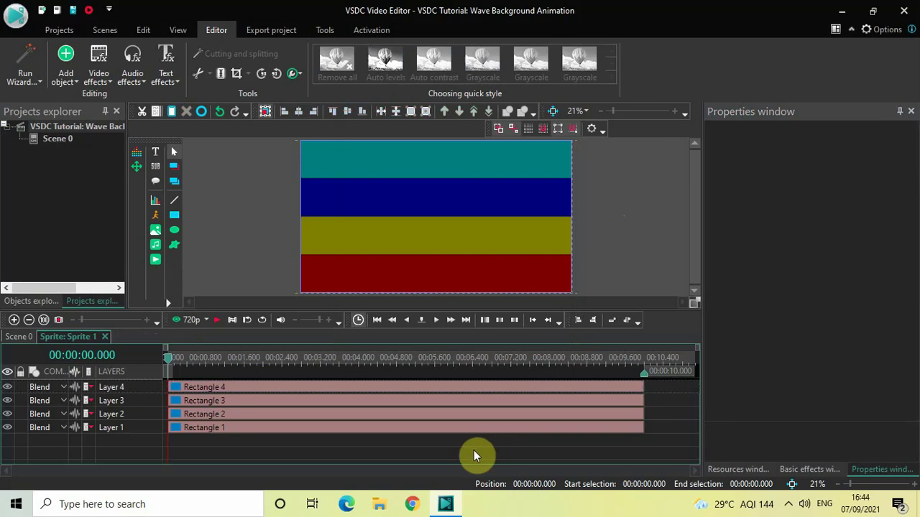
left_click(99, 76)
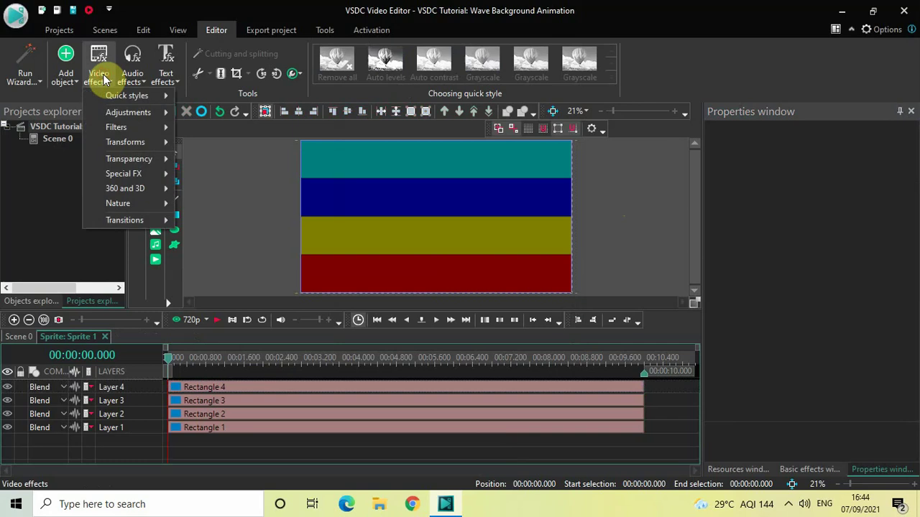
mouse_move(143, 147)
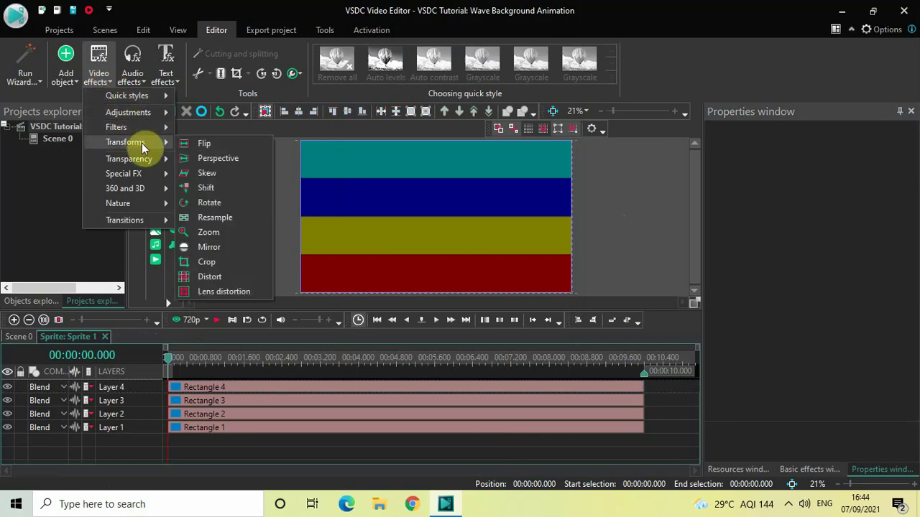
left_click(221, 276)
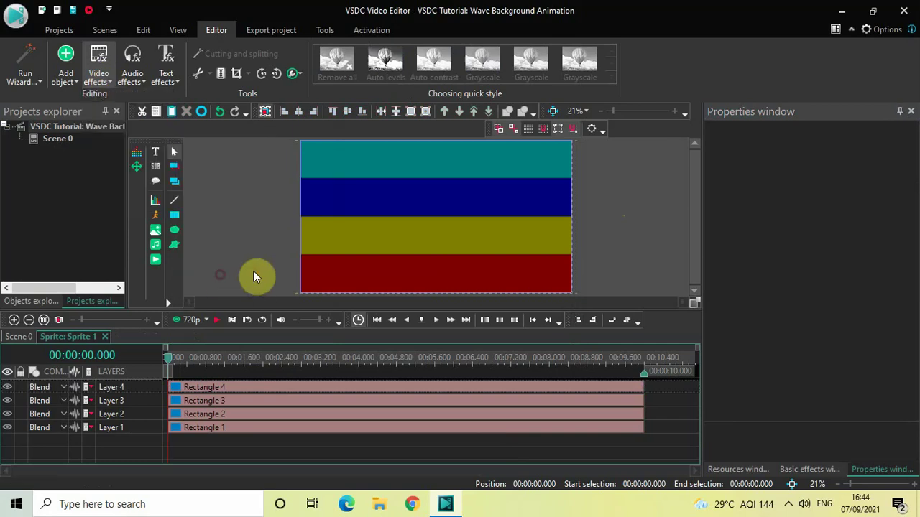
left_click(579, 316)
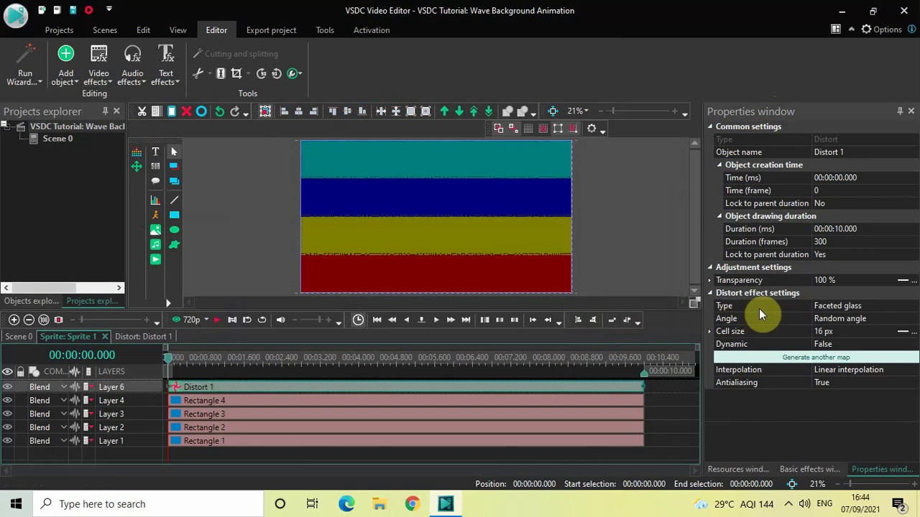
- Set the Distort effect's type to Wave and its amplitude to 5 %
left_click(916, 309)
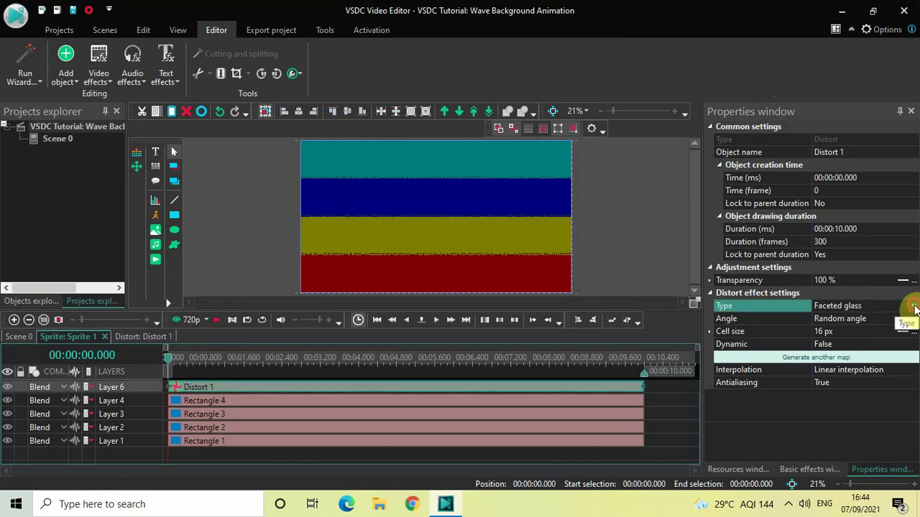
left_click(915, 307)
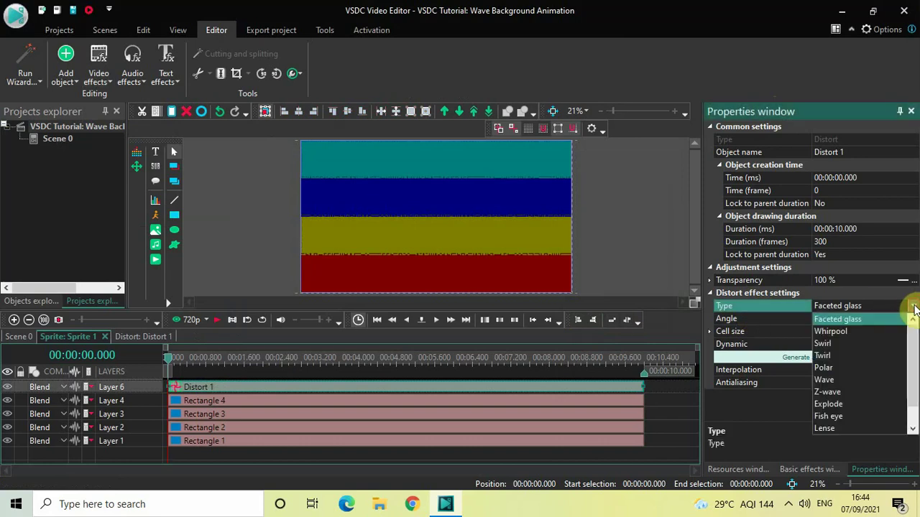
left_click(826, 378)
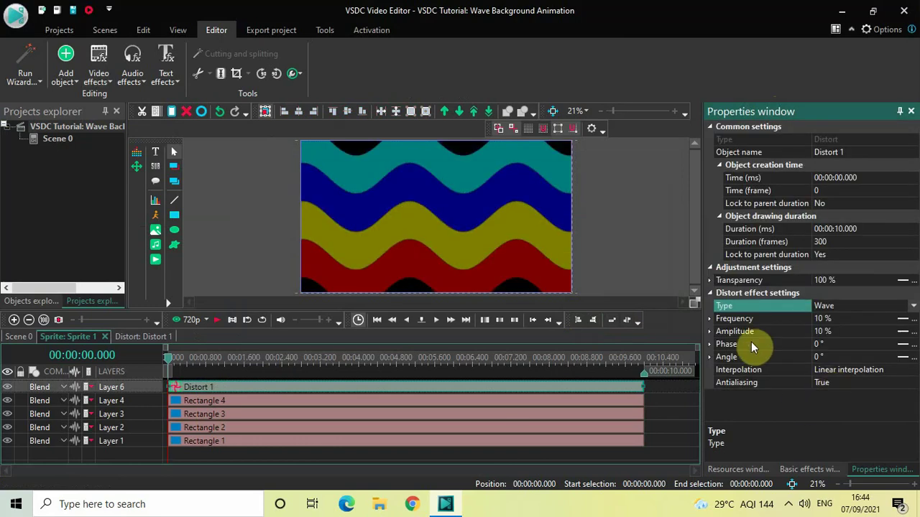
left_click(840, 331)
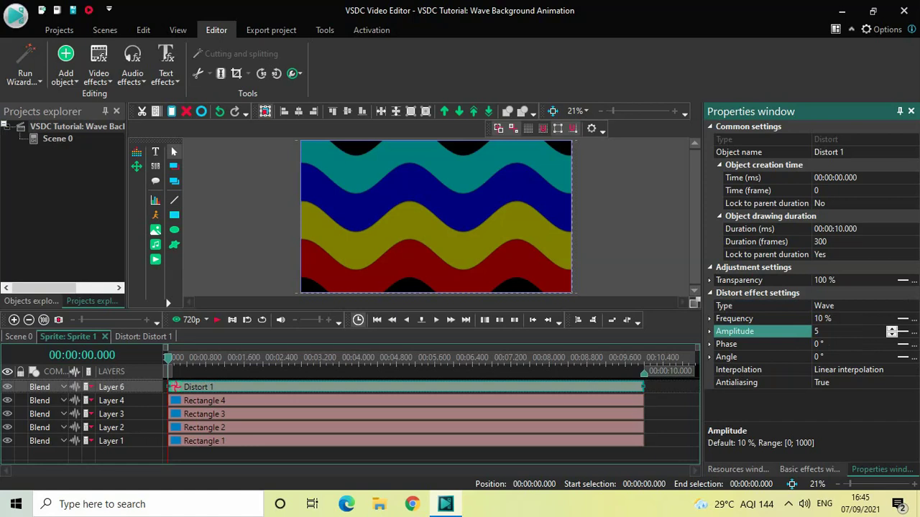
left_click(840, 330)
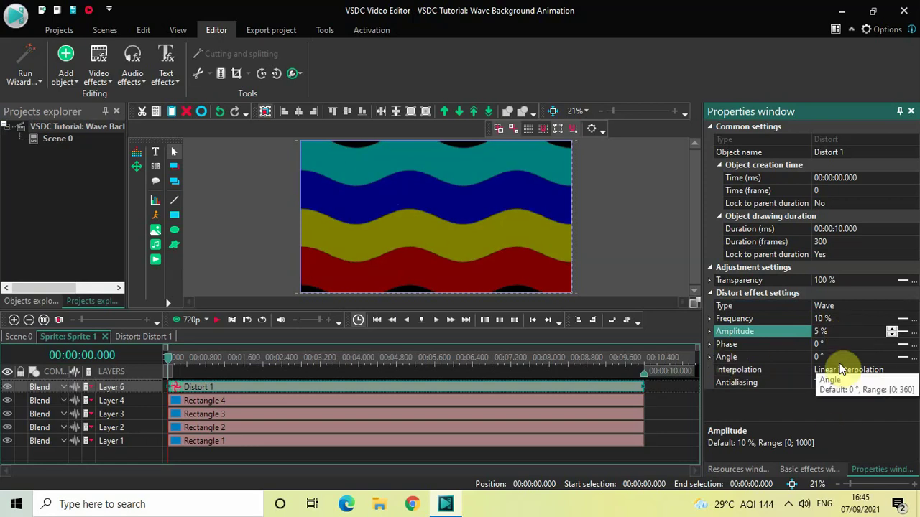
- Animate the Distort effect's angle linearly from 0 to 360° and preview the motion
left_click(904, 358)
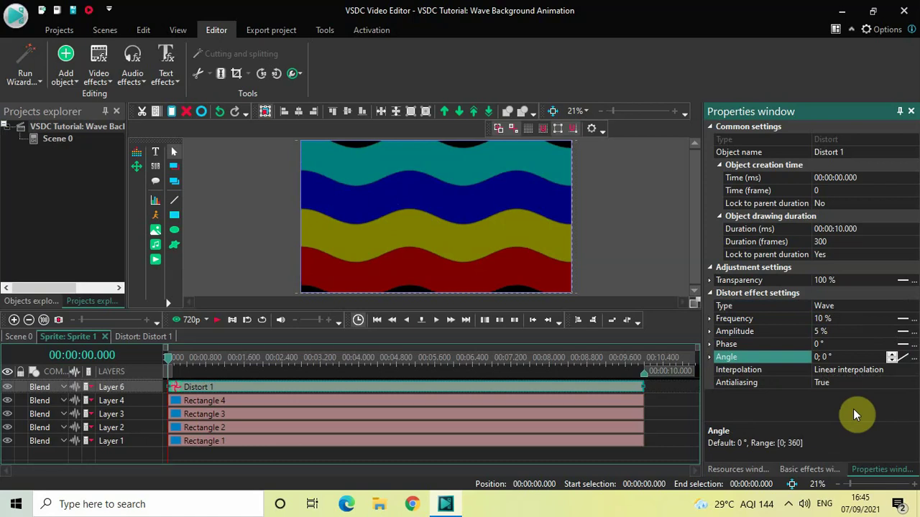
left_click(853, 357)
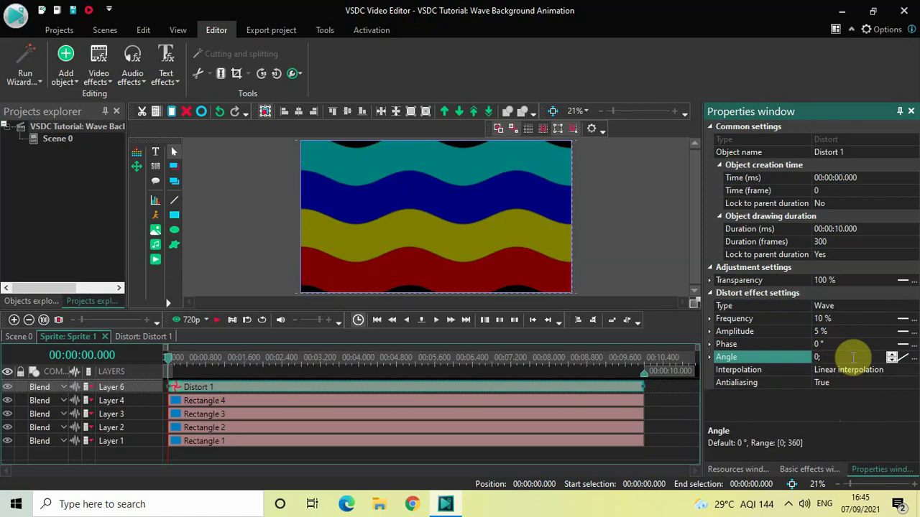
type("36")
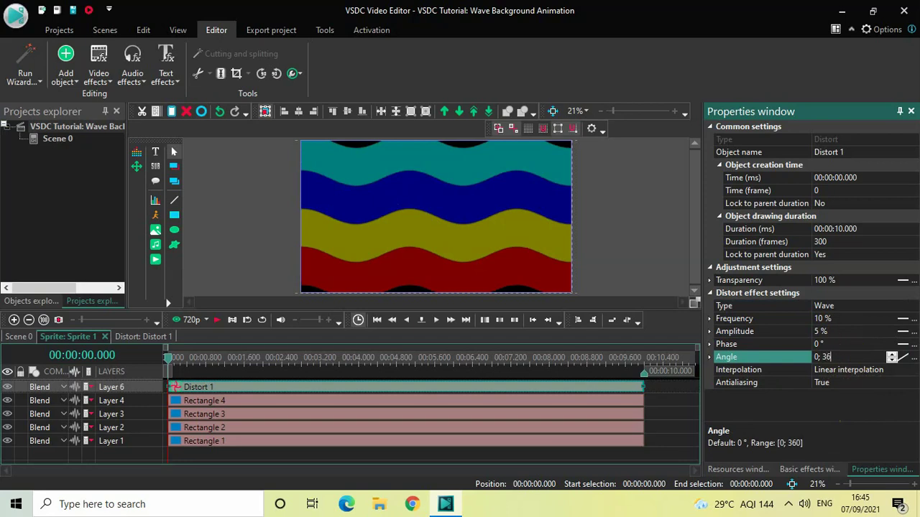
key("Return")
key("space")
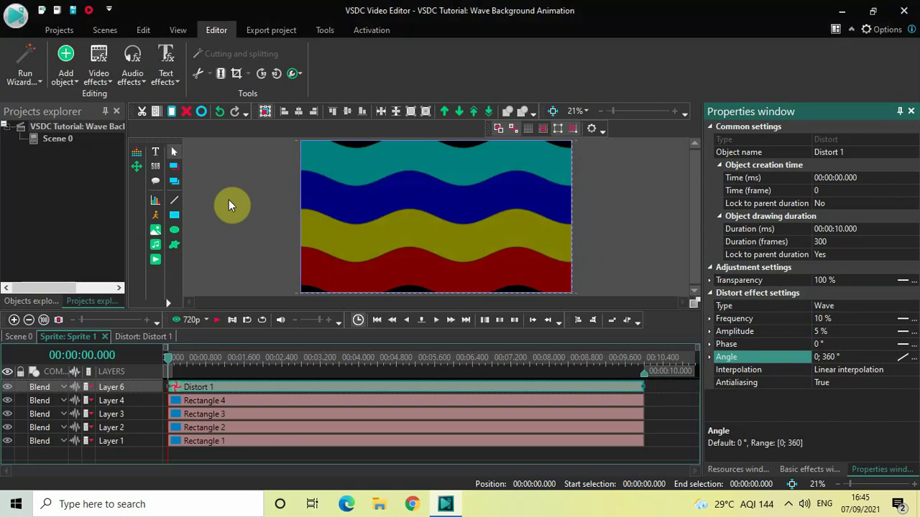
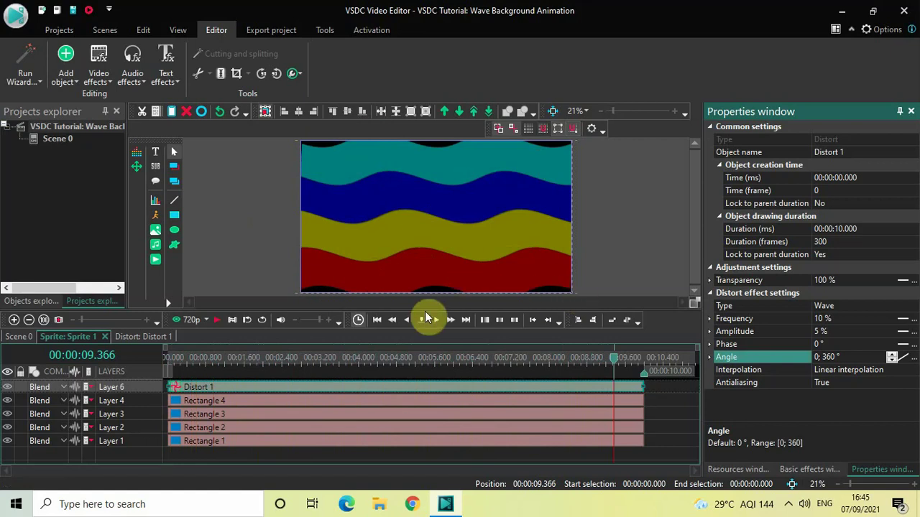
left_click(164, 358)
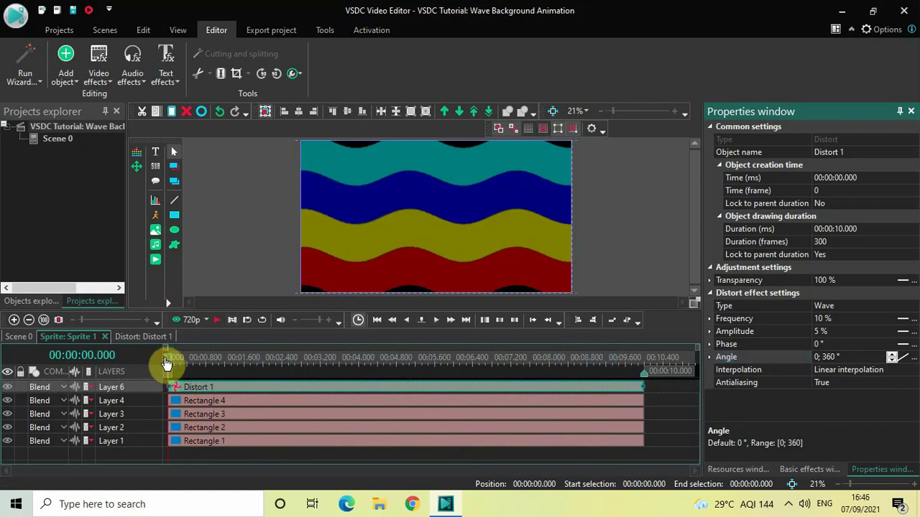
- Add a Crop transform effect as a separate layer above the Distort effect in the sprite
left_click(209, 247)
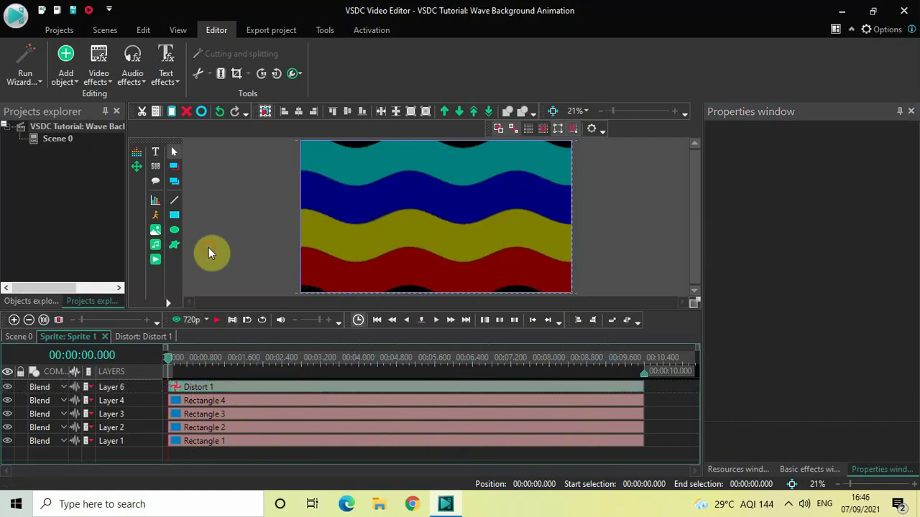
left_click(97, 78)
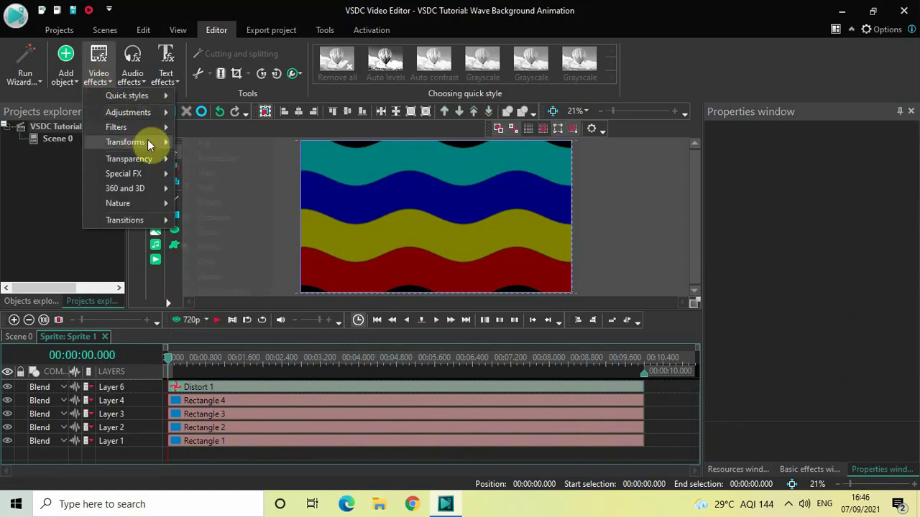
mouse_move(148, 142)
left_click(228, 265)
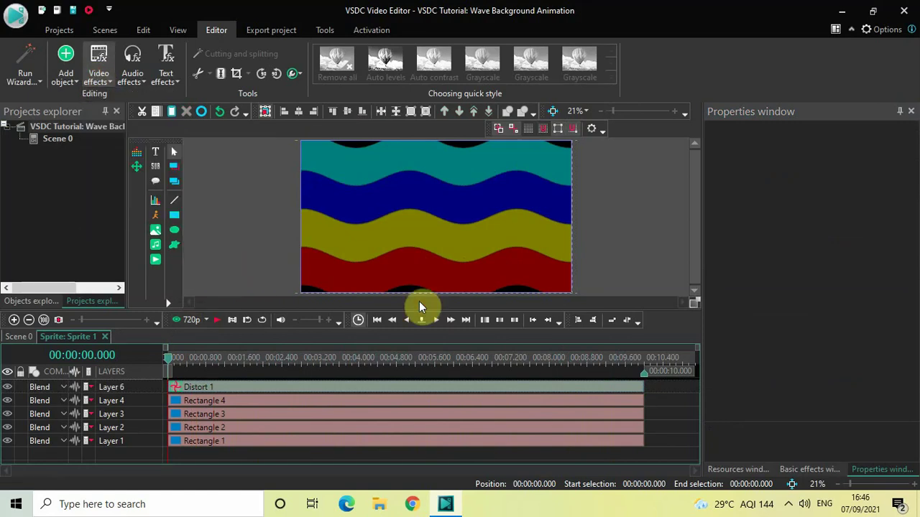
left_click(582, 317)
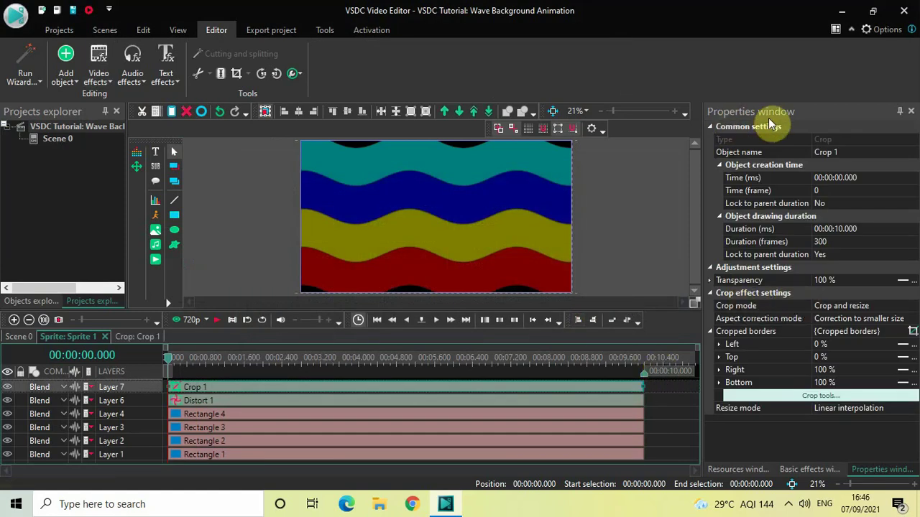
- Crop inside the black gaps, about 5.7 % top and 93 % bottom, set the width according to the parent's aspect ratio, and apply the effect
left_click(782, 397)
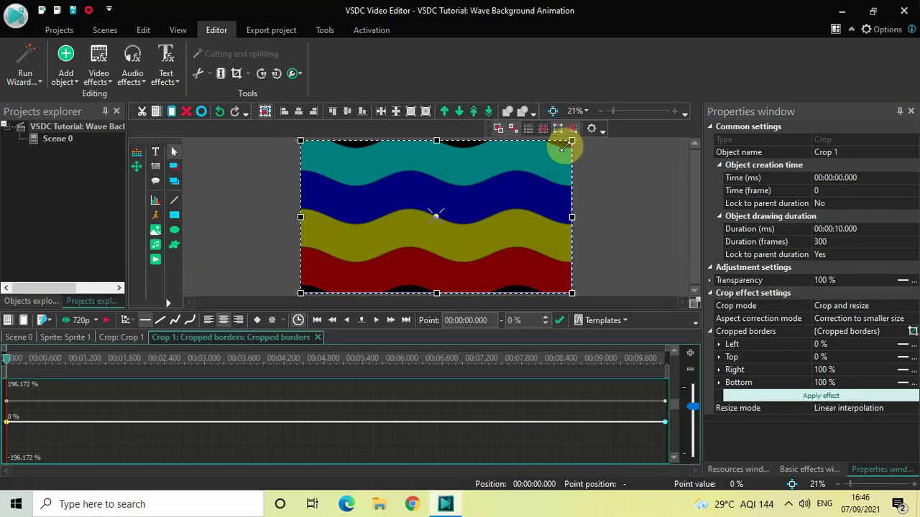
left_click_drag(565, 144, 563, 151)
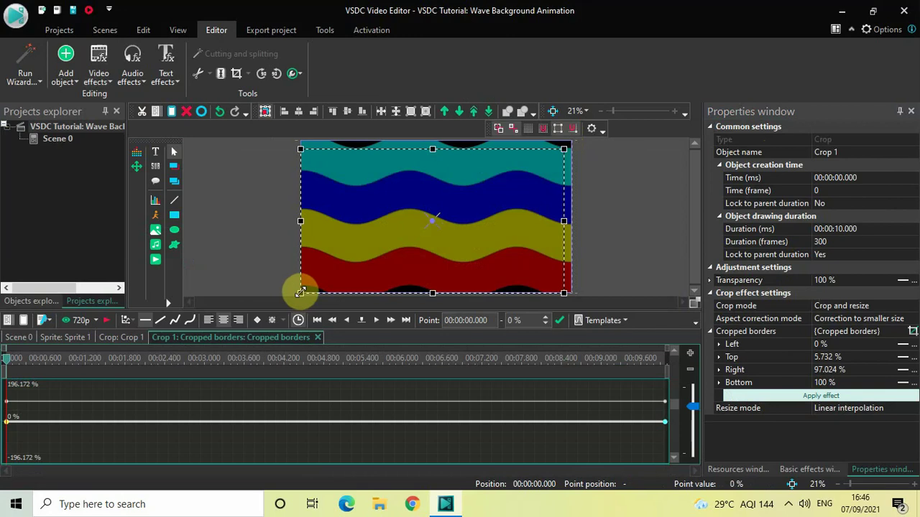
left_click_drag(300, 291, 308, 281)
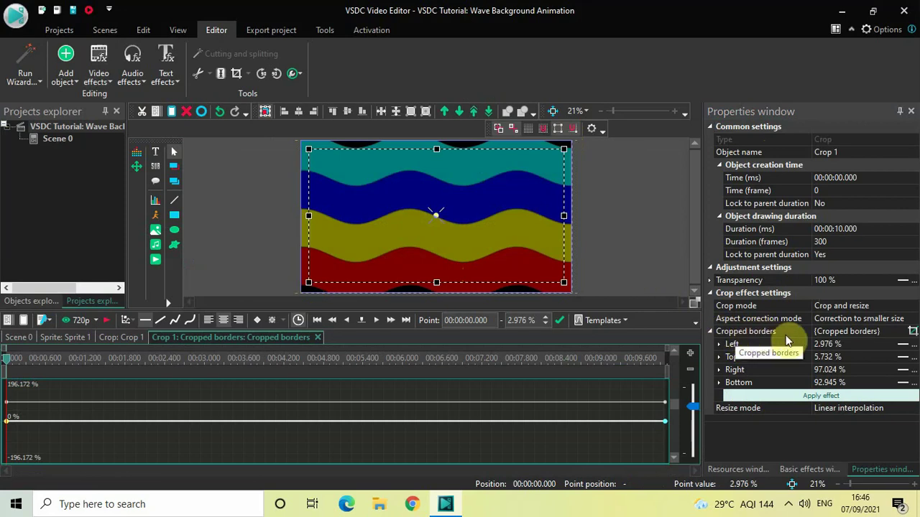
left_click(914, 334)
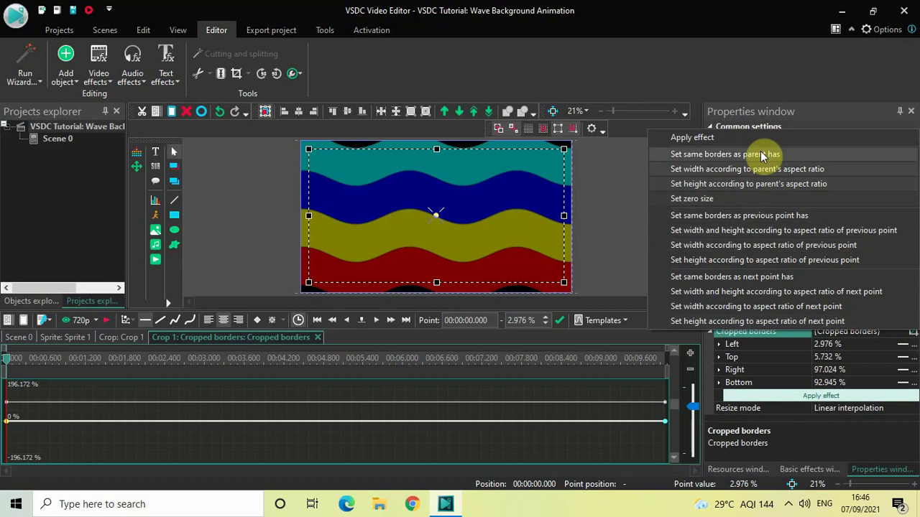
left_click(852, 169)
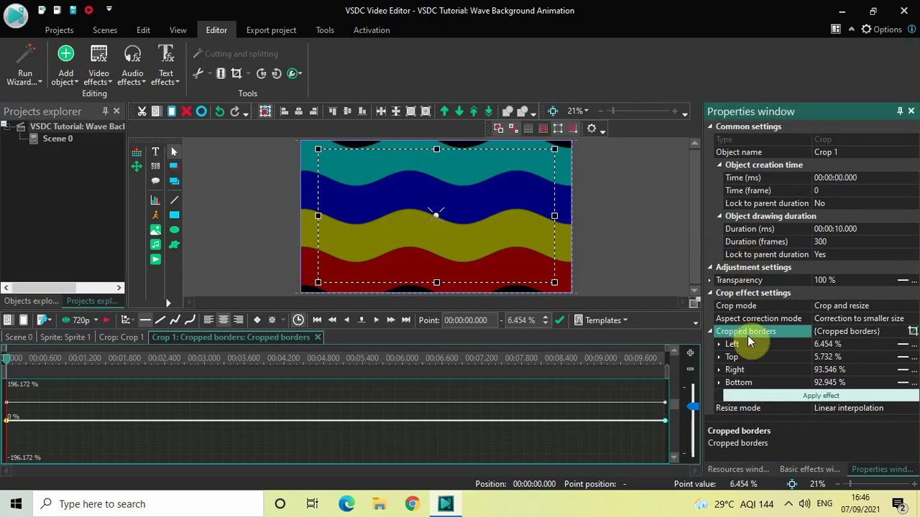
left_click(778, 398)
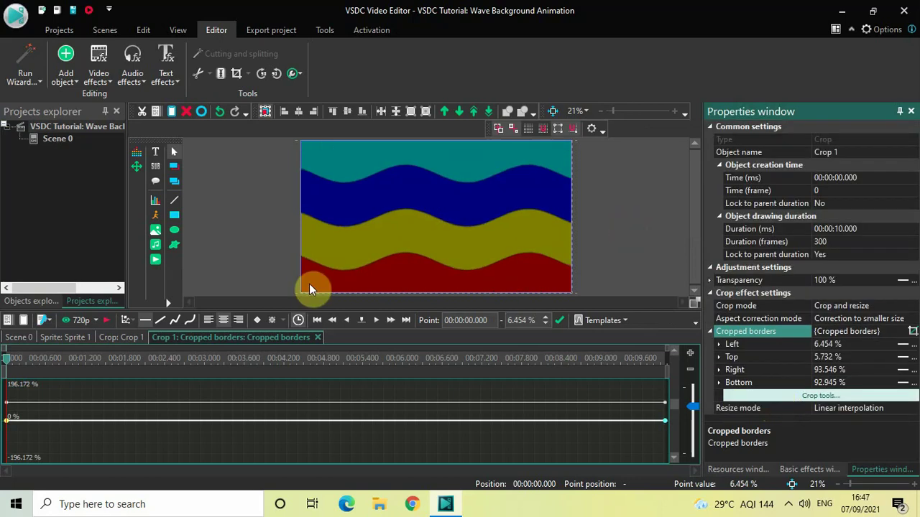
- Return to Scene 0 and play the finished wave animation from the beginning
left_click(19, 338)
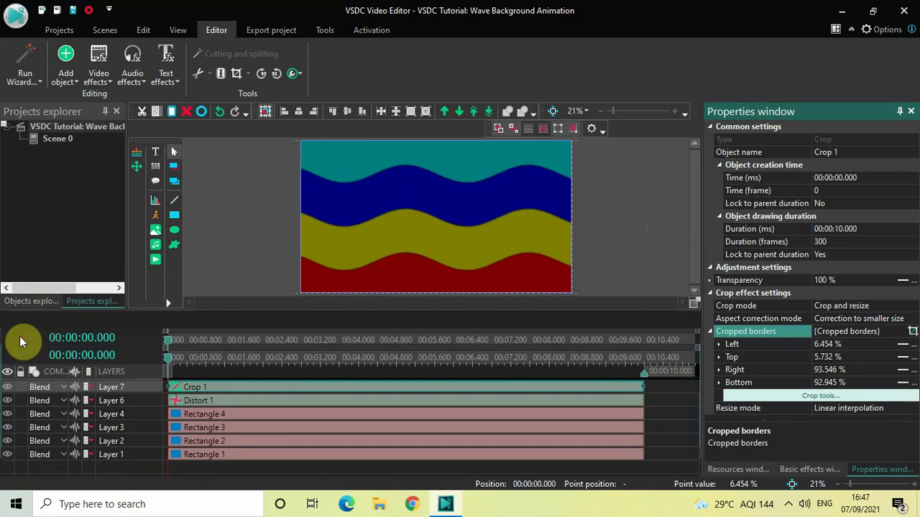
left_click(20, 336)
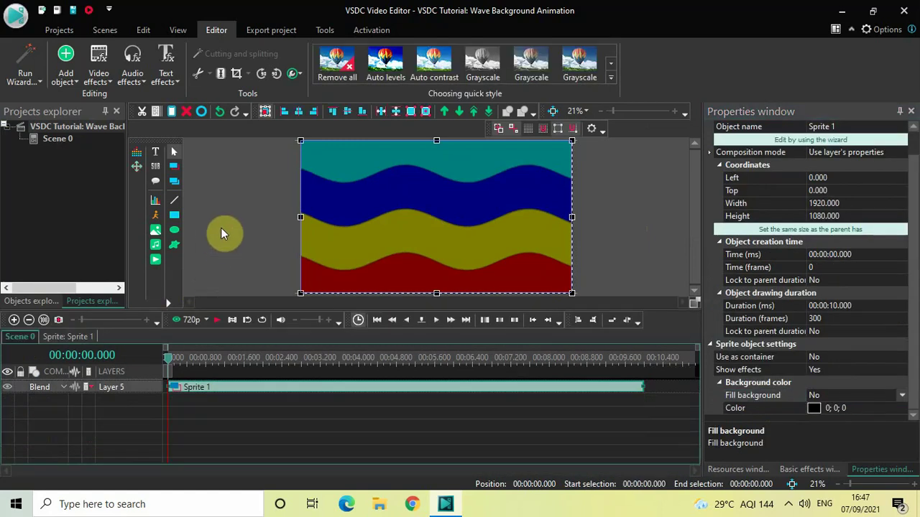
key("space")
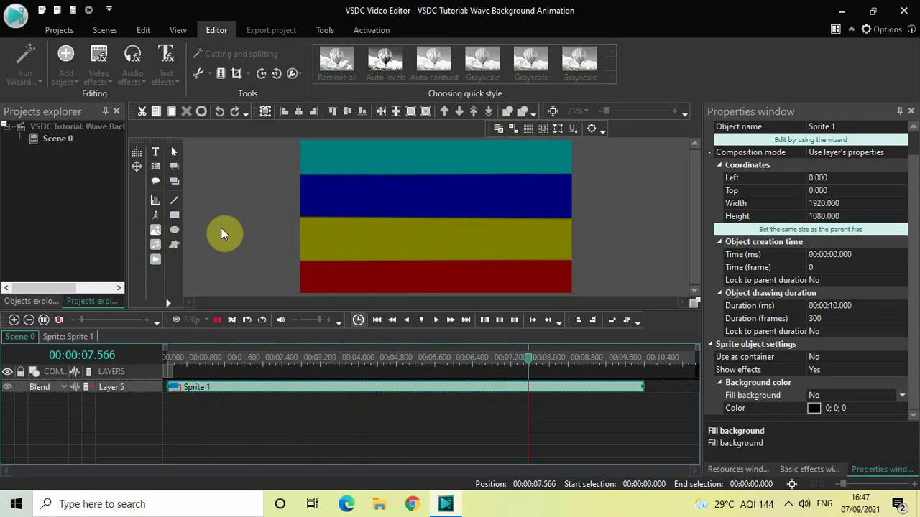
key("space")
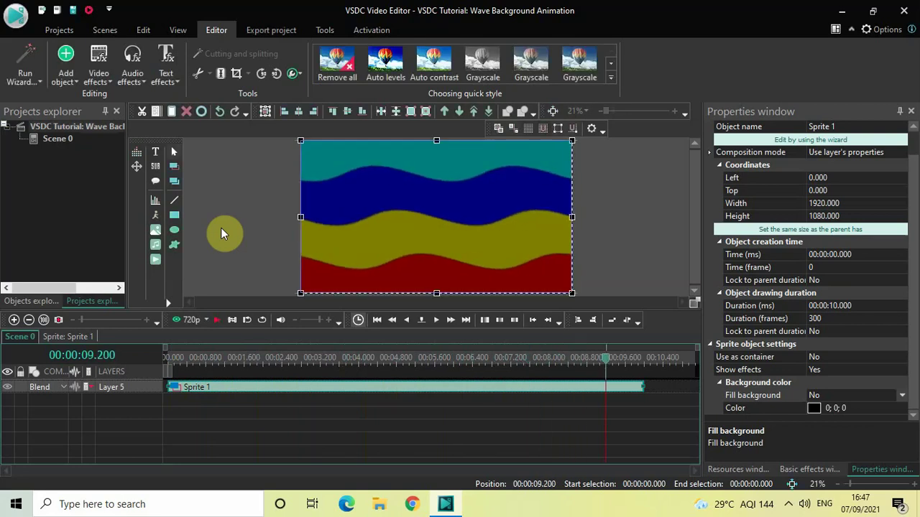
left_click(169, 361)
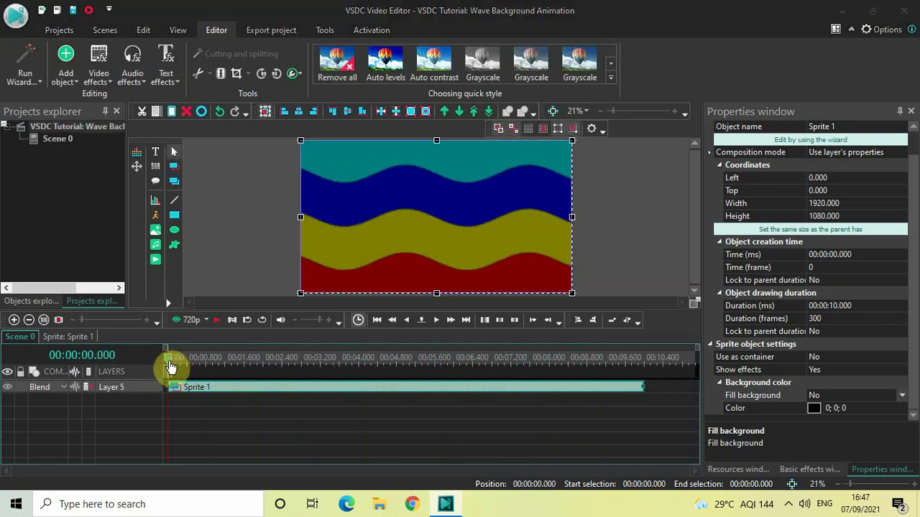
key("space")
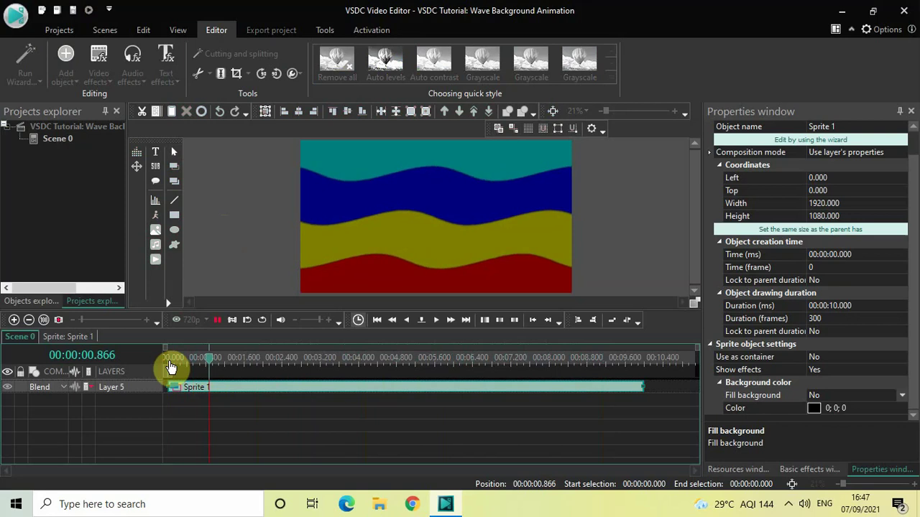